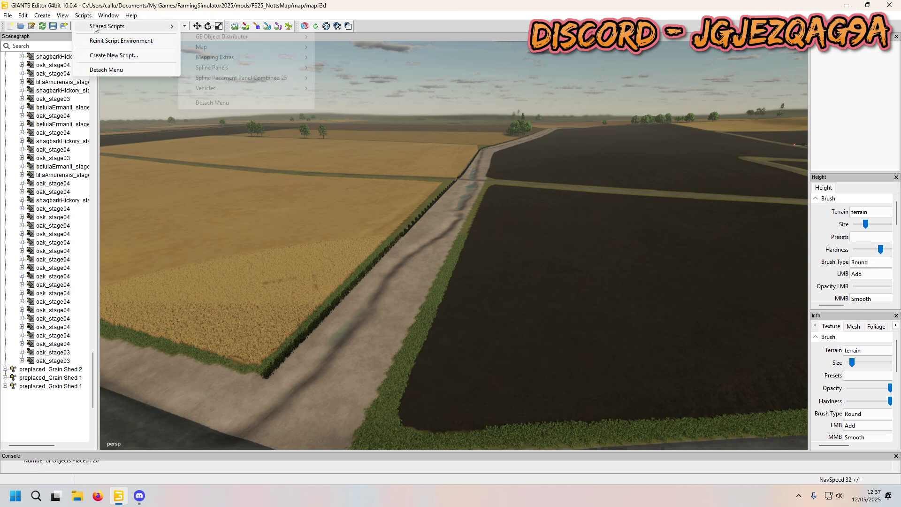
# - Run the Spline Placement Panel Combined 25 script and expand the splineObjects group down to objectsToPlace and placedObjects
pyautogui.moveTo(212, 67)
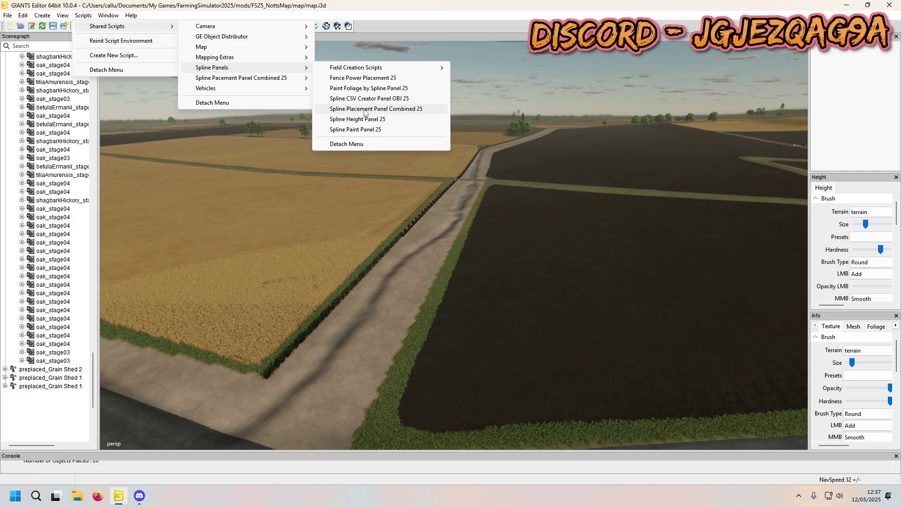
pyautogui.click(365, 109)
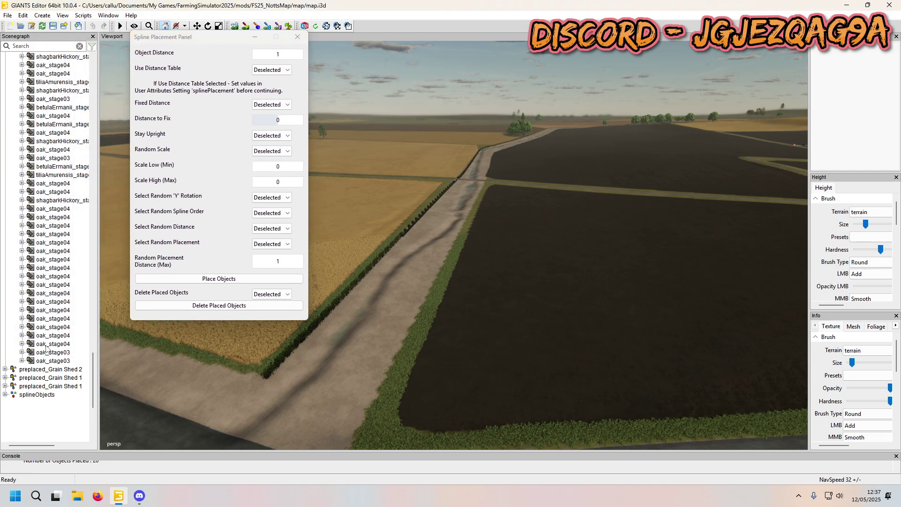
pyautogui.click(34, 395)
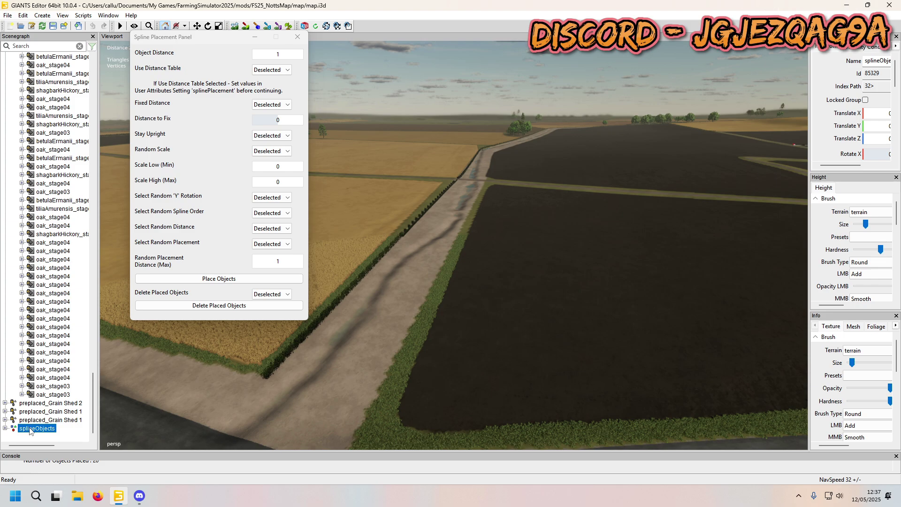
pyautogui.doubleClick(12, 429)
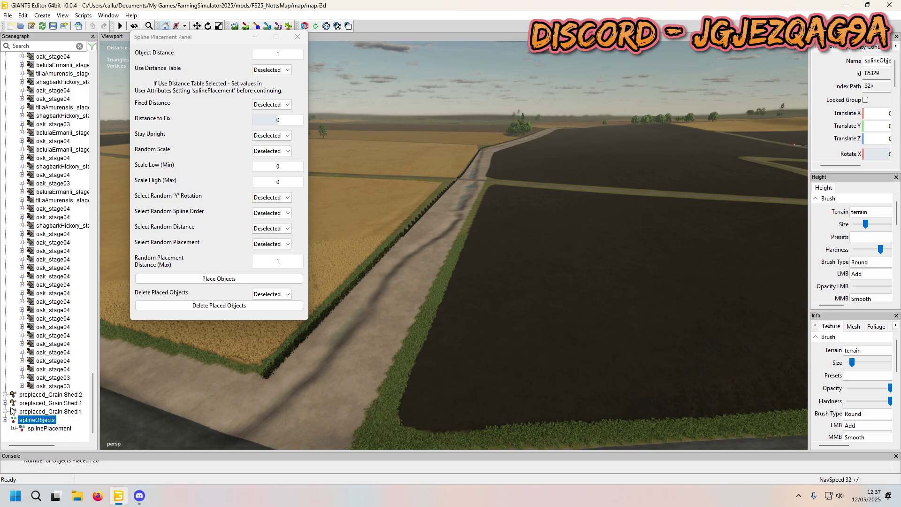
pyautogui.click(13, 428)
pyautogui.click(44, 421)
pyautogui.click(49, 428)
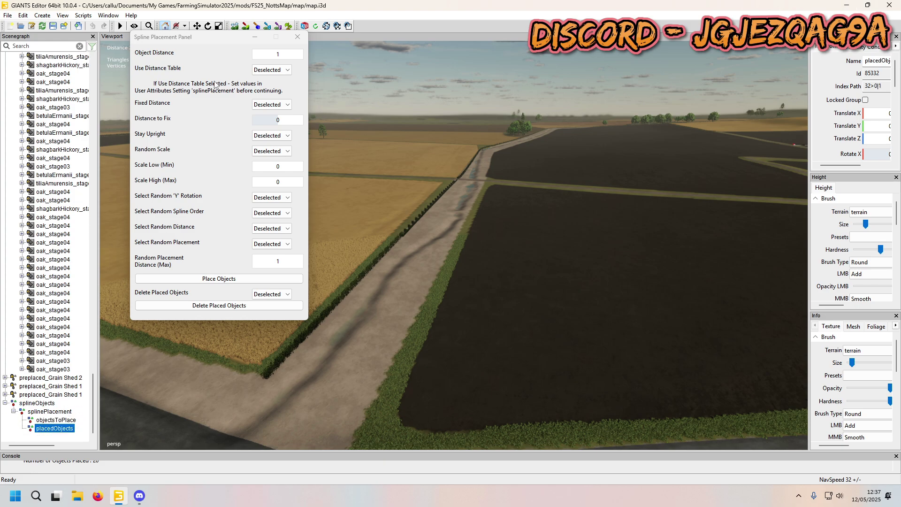
# - Duplicate the last oak_stage03 tree and move the copy into the objectsToPlace group
pyautogui.click(57, 369)
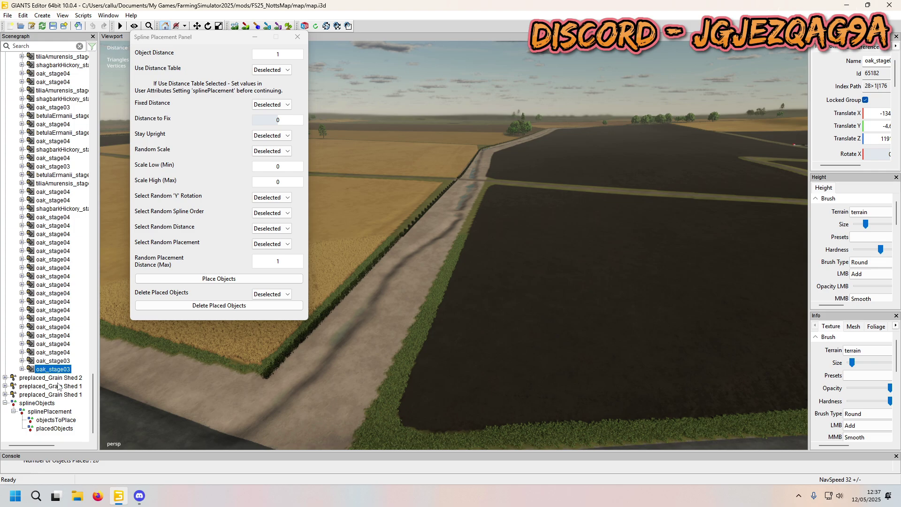
pyautogui.hotkey('ctrl', 'd')
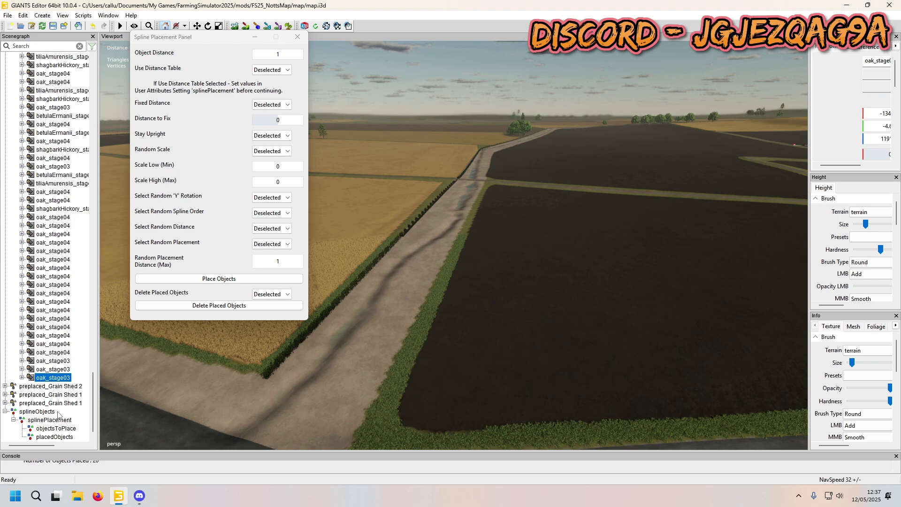
pyautogui.hotkey('ctrl', 'x')
pyautogui.click(56, 420)
pyautogui.hotkey('ctrl', 'v')
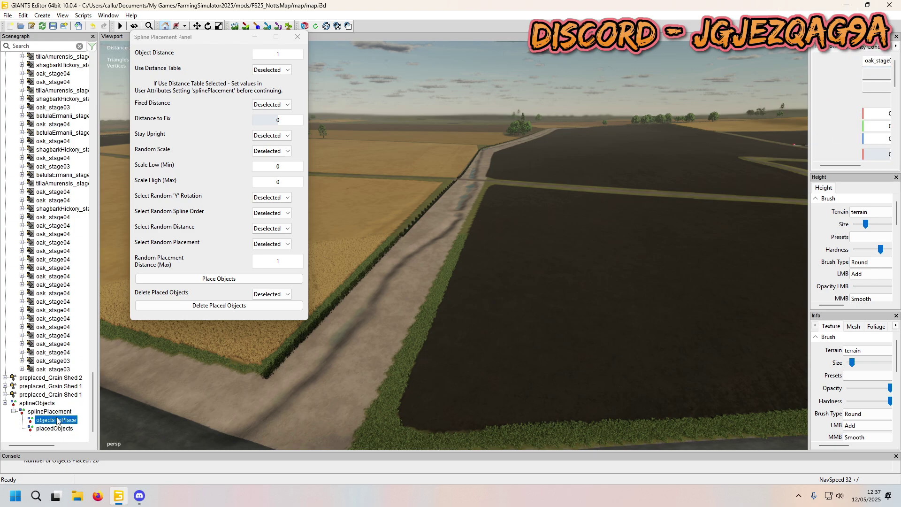
# - Duplicate an oak_stage04 tree and move the copy into the objectsToPlace group
pyautogui.click(61, 353)
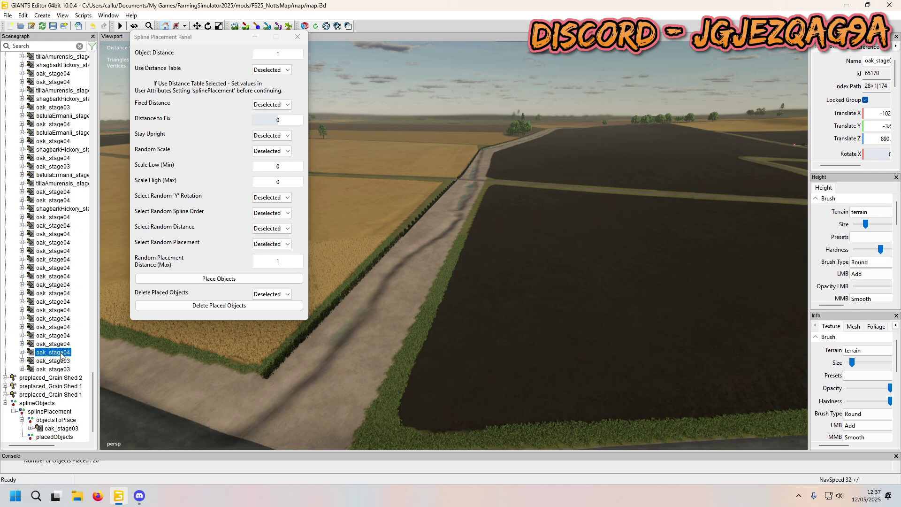
pyautogui.hotkey('ctrl', 'd')
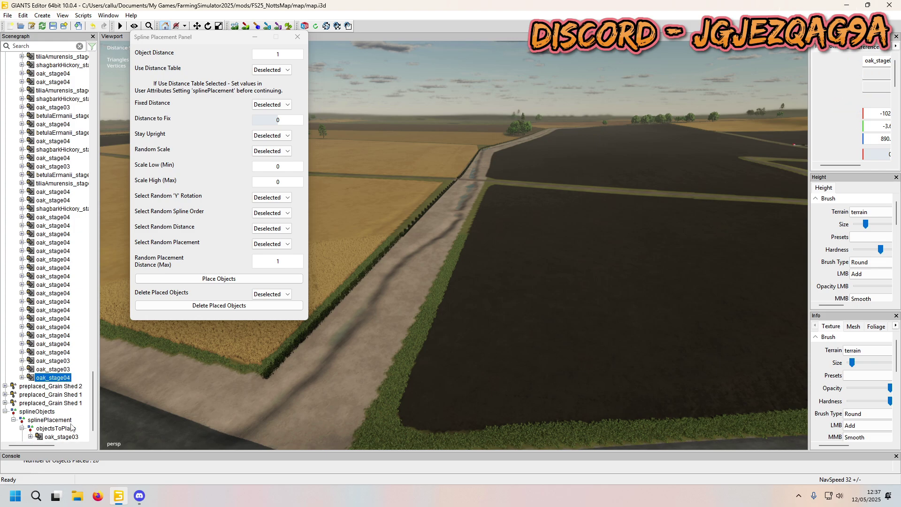
pyautogui.press('Delete')
pyautogui.click(61, 411)
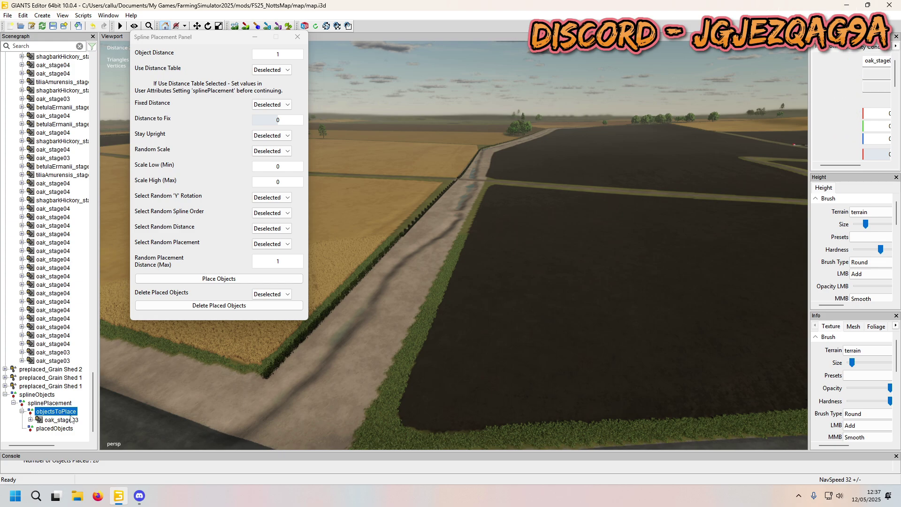
pyautogui.hotkey('ctrl', 'v')
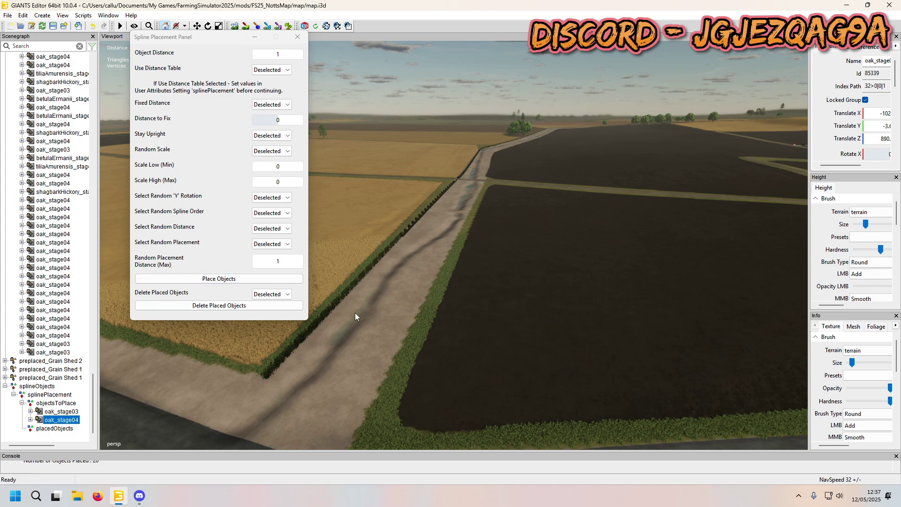
pyautogui.click(42, 394)
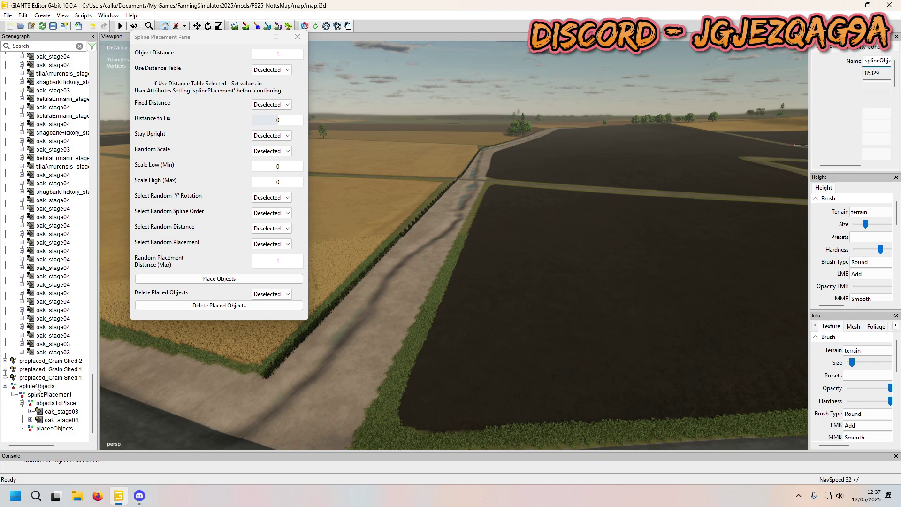
pyautogui.click(47, 387)
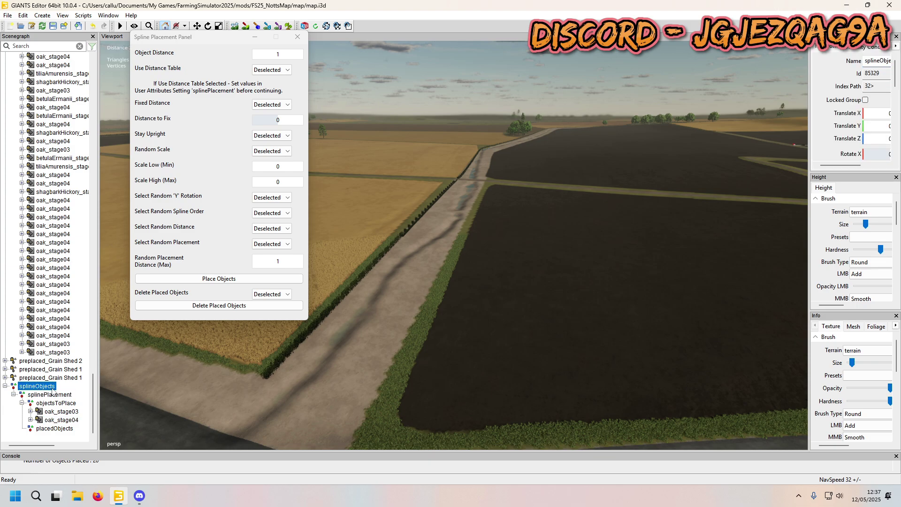
pyautogui.click(53, 435)
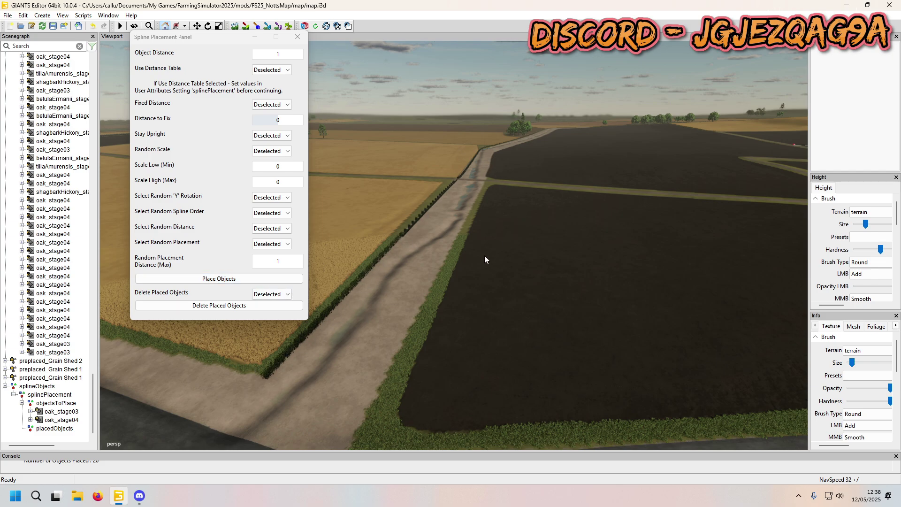
# - Create a new spline and move it into the splinePlacement group
pyautogui.click(49, 395)
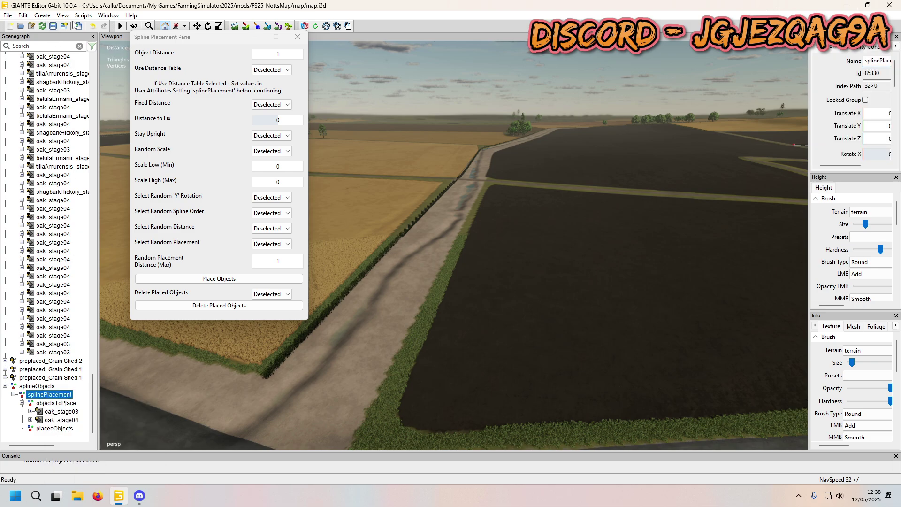
pyautogui.moveTo(178, 41); pyautogui.dragTo(161, 45)
pyautogui.keyDown('alt'); pyautogui.moveTo(540, 212); pyautogui.dragTo(348, 248); pyautogui.keyUp('alt')
pyautogui.keyDown('alt'); pyautogui.moveTo(422, 339); pyautogui.dragTo(553, 269); pyautogui.keyUp('alt')
pyautogui.moveTo(553, 270); pyautogui.dragTo(403, 356, button='right')
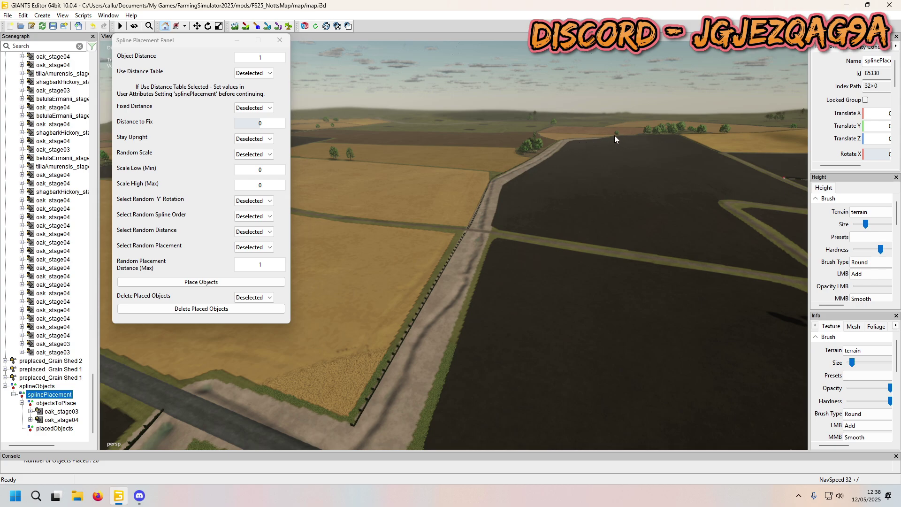
pyautogui.click(42, 15)
pyautogui.click(58, 68)
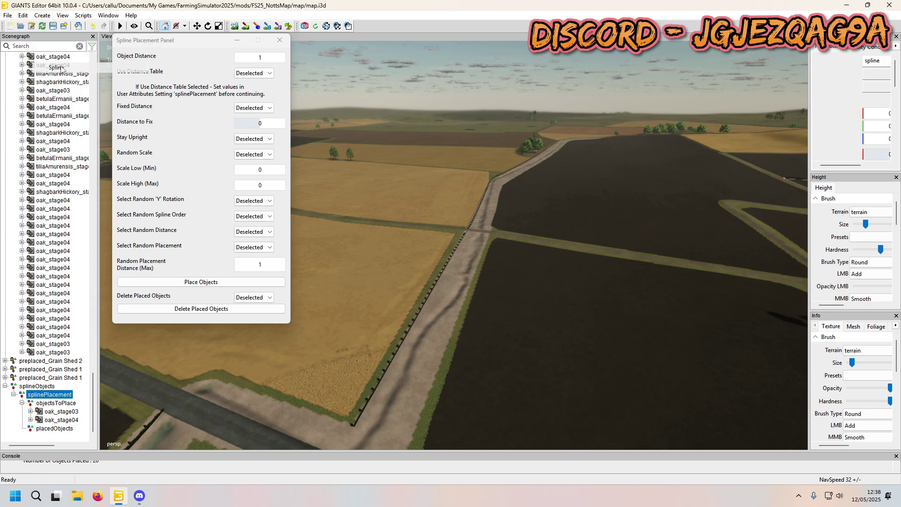
pyautogui.moveTo(98, 399); pyautogui.dragTo(97, 400)
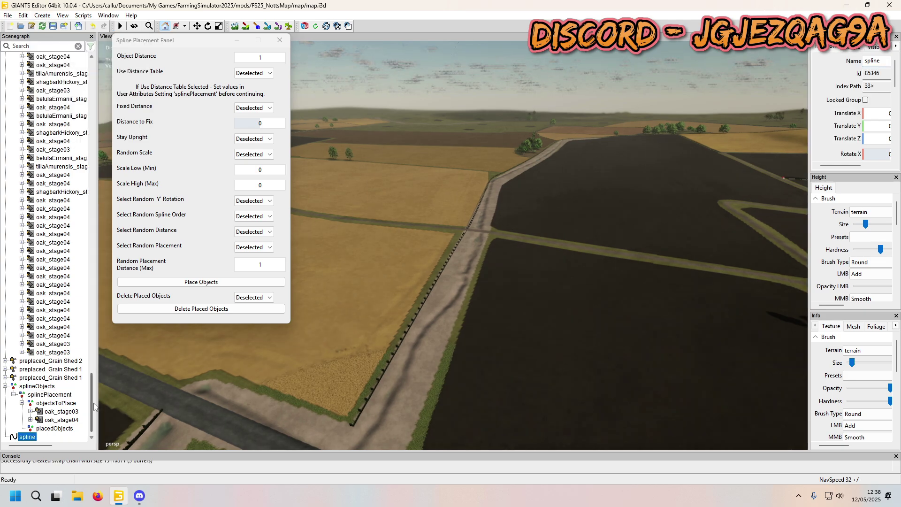
pyautogui.press('Delete')
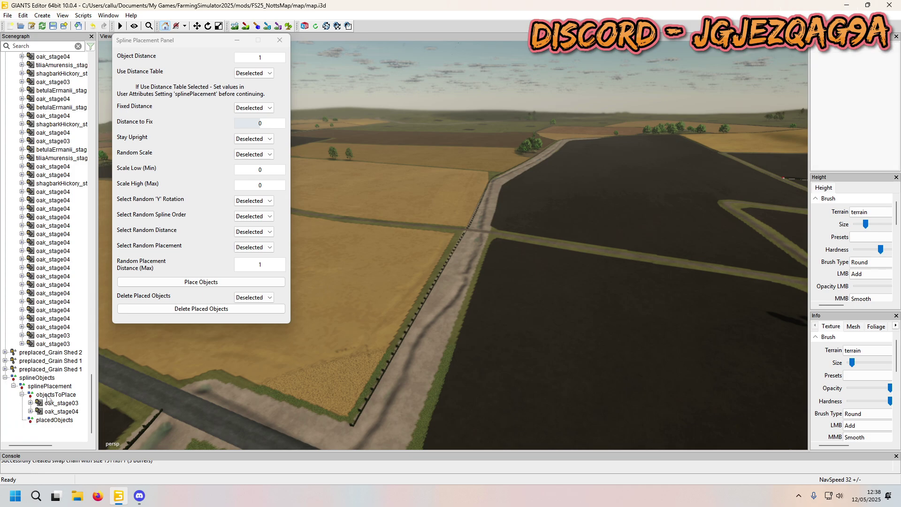
pyautogui.click(51, 388)
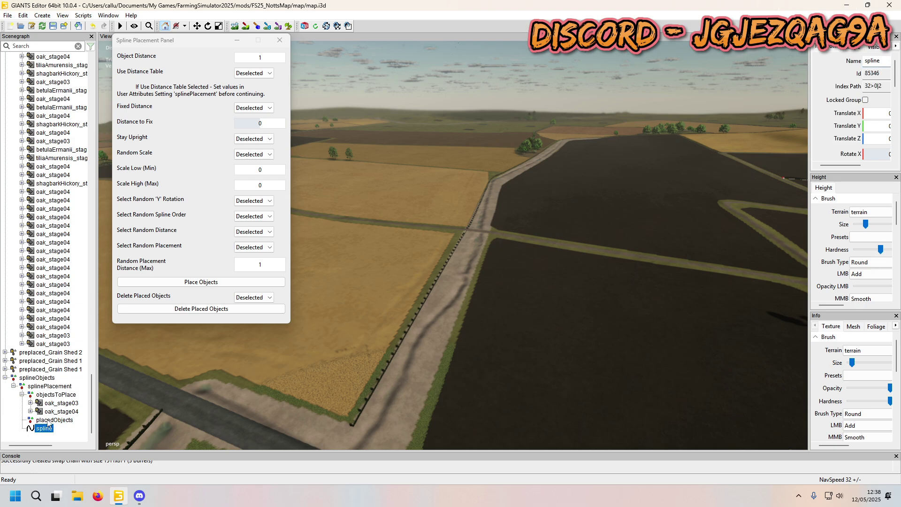
# - Place the spline's start where the dirt track meets the road, beside the hedge corner
pyautogui.click(21, 395)
pyautogui.keyDown('alt'); pyautogui.moveTo(206, 379); pyautogui.dragTo(473, 233); pyautogui.keyUp('alt')
pyautogui.scroll(3, 510, 204)
pyautogui.scroll(-3, 510, 204)
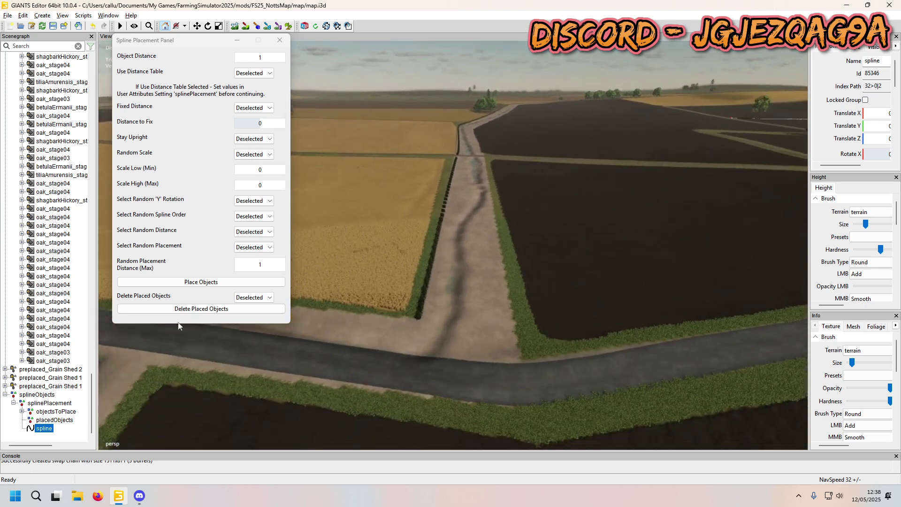
pyautogui.hotkey('ctrl', 'b')
pyautogui.click(432, 323)
pyautogui.moveTo(464, 373); pyautogui.dragTo(405, 269)
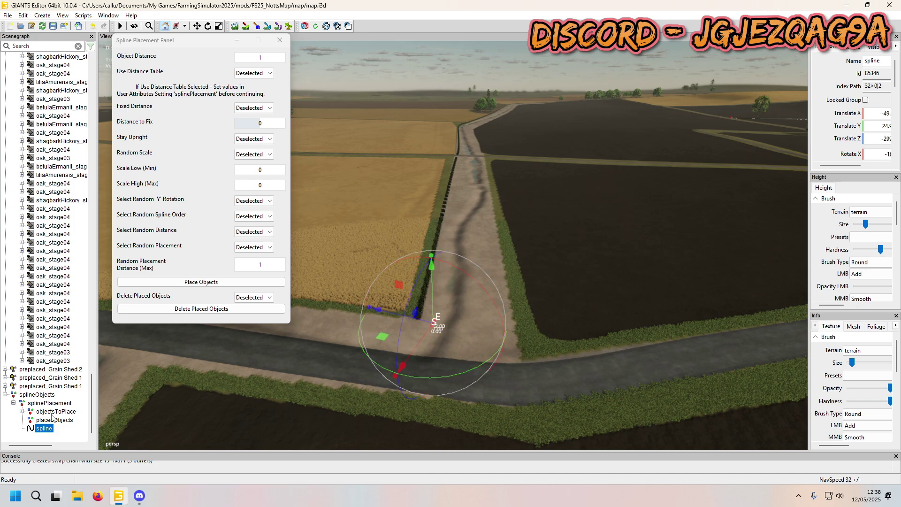
# - Reposition the oak_stage03 and oak_stage04 trees from objectsToPlace next to each other on the roadside by the dark field
pyautogui.click(22, 411)
pyautogui.click(61, 420)
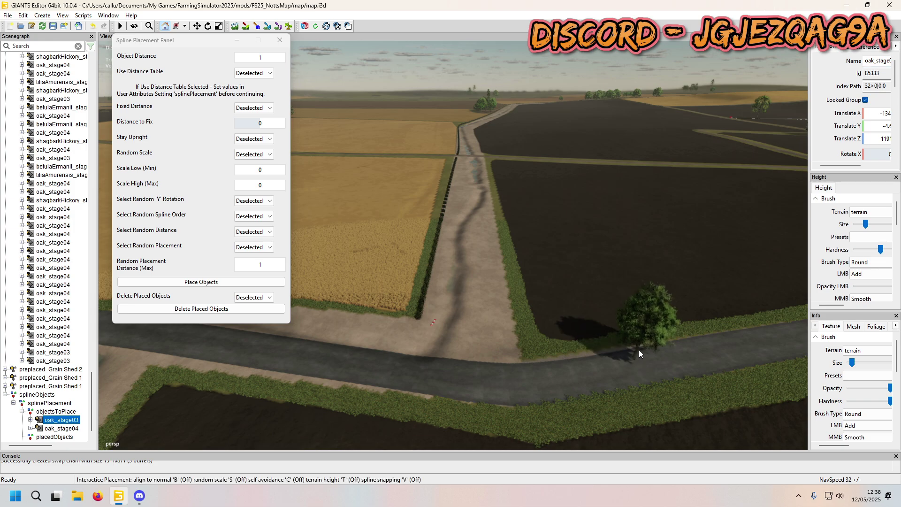
pyautogui.click(649, 345)
pyautogui.click(70, 429)
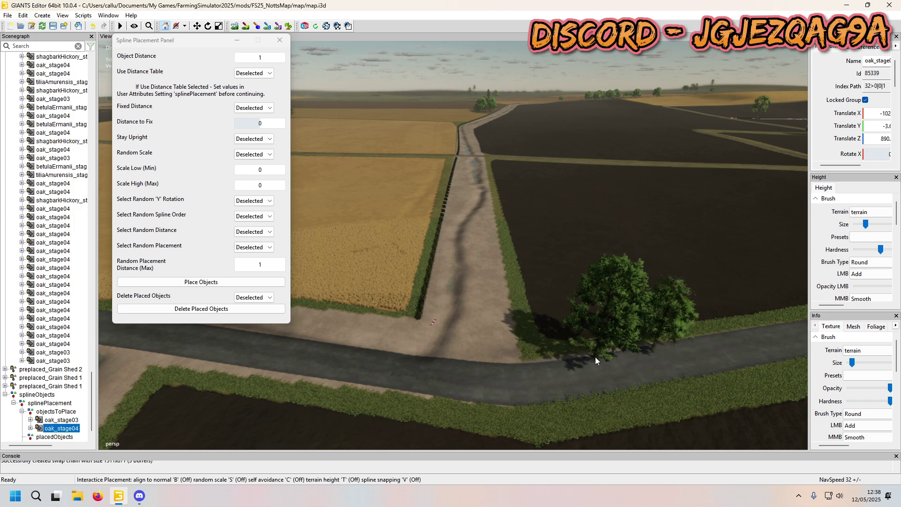
pyautogui.click(590, 356)
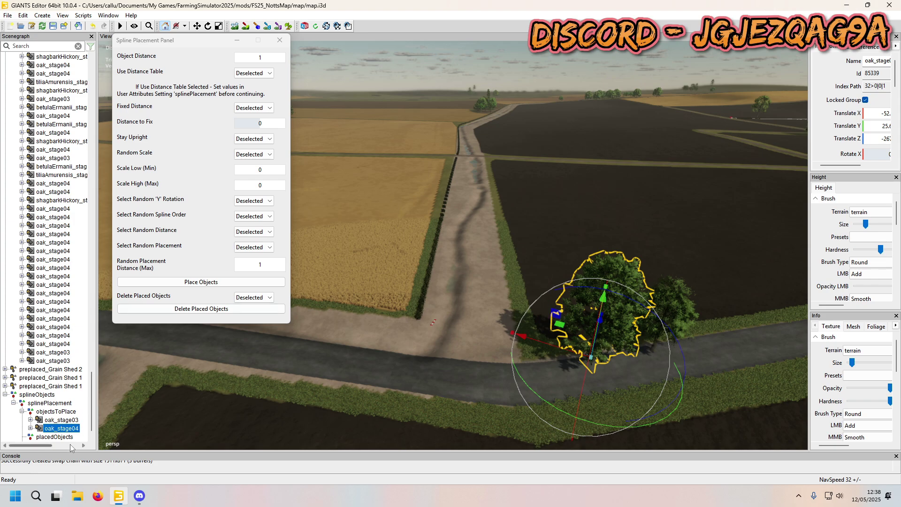
# - Extend the spline along the hedge side of the dirt track to a length of about 160, short of the grass crossing
pyautogui.scroll(-1, 63, 400)
pyautogui.click(44, 428)
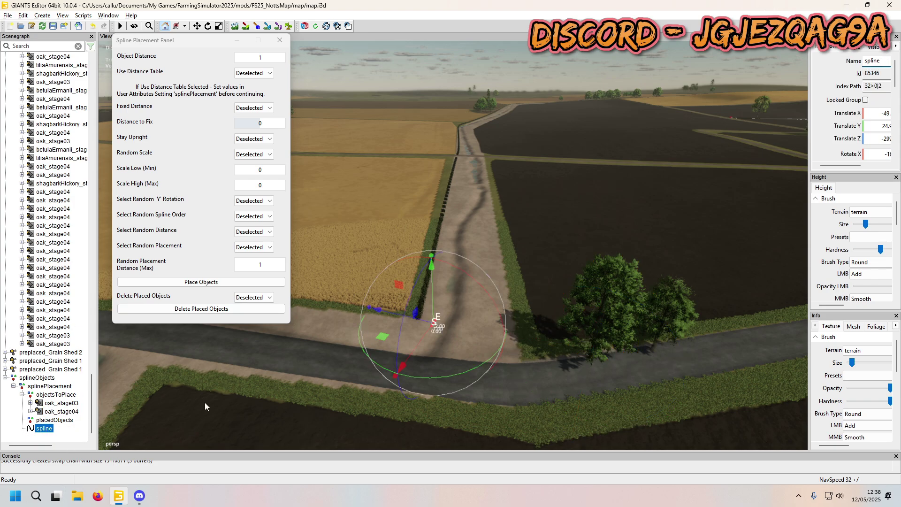
pyautogui.press('f')
pyautogui.moveTo(400, 313); pyautogui.dragTo(456, 128)
pyautogui.keyDown('alt'); pyautogui.moveTo(457, 128); pyautogui.dragTo(471, 316, button='middle'); pyautogui.keyUp('alt')
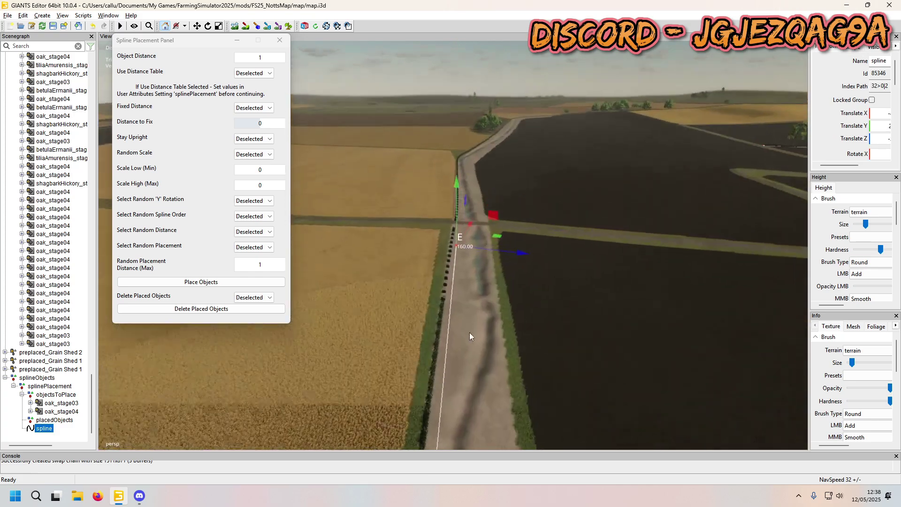
# - Continue the spline along the hedge past the grass crossing to the track's first bend, about 377 long
pyautogui.scroll(3, 440, 277)
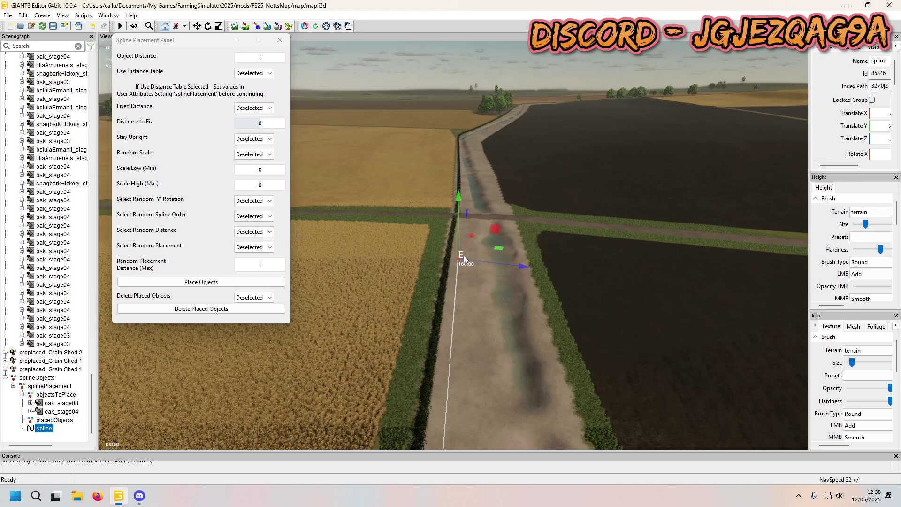
pyautogui.moveTo(463, 255); pyautogui.dragTo(462, 142)
pyautogui.moveTo(423, 231); pyautogui.dragTo(541, 336, button='middle')
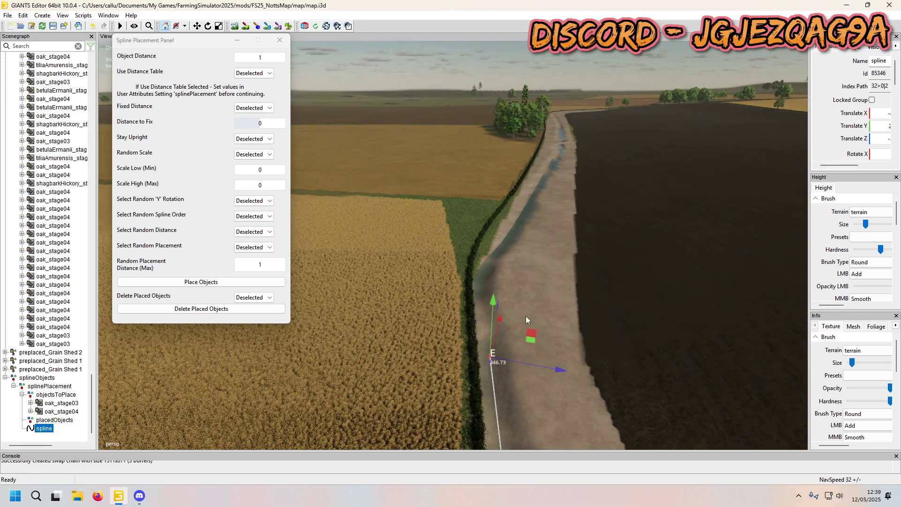
pyautogui.moveTo(526, 316); pyautogui.dragTo(486, 263)
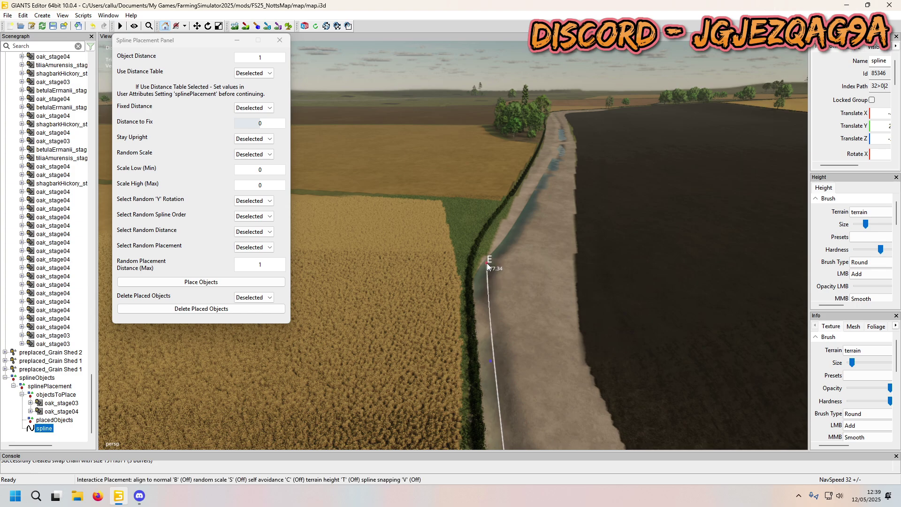
pyautogui.click(486, 263)
# - Add further spline points along the hedge past the group of trees, reaching a length of about 679
pyautogui.press('Insert')
pyautogui.hotkey('ctrl', 'b')
pyautogui.click(549, 144)
pyautogui.keyDown('alt'); pyautogui.moveTo(517, 179); pyautogui.dragTo(621, 267); pyautogui.keyUp('alt')
pyautogui.hotkey('ctrl', 'b')
pyautogui.click(504, 272)
pyautogui.press('Insert')
pyautogui.moveTo(504, 271); pyautogui.dragTo(534, 172)
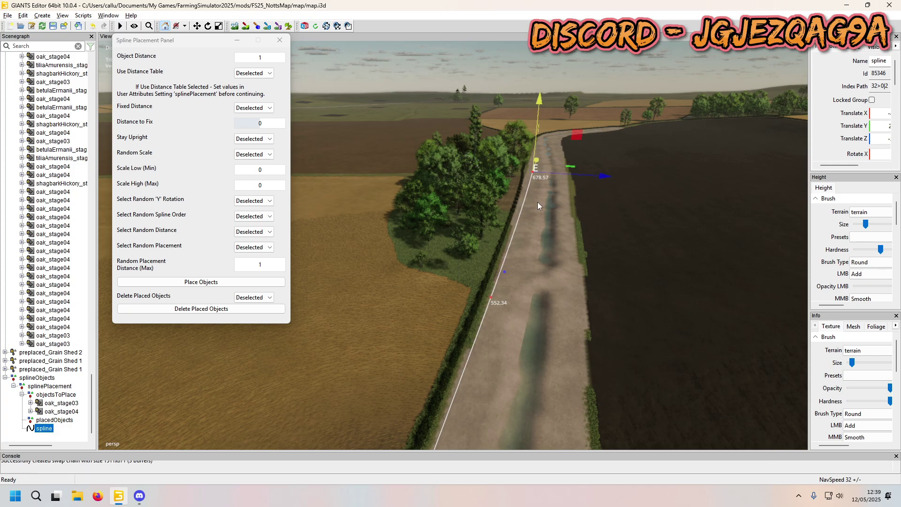
# - Add a spline point beside the hedge near the corner of the wheat field, reaching a length of about 789
pyautogui.keyDown('alt'); pyautogui.moveTo(517, 218); pyautogui.dragTo(621, 191, button='middle'); pyautogui.keyUp('alt')
pyautogui.press('Insert')
pyautogui.hotkey('ctrl', 'b')
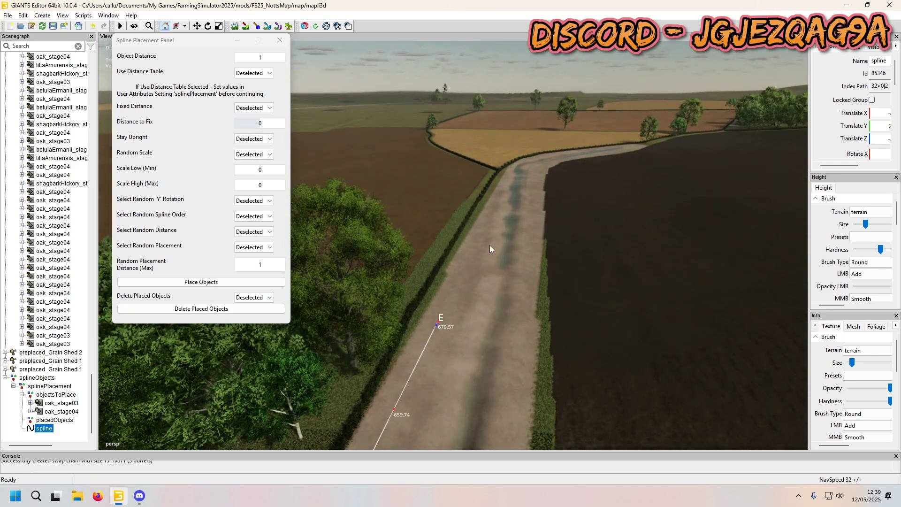
pyautogui.click(503, 177)
pyautogui.keyDown('alt'); pyautogui.moveTo(503, 177); pyautogui.dragTo(565, 219, button='right'); pyautogui.keyUp('alt')
pyautogui.keyDown('alt'); pyautogui.moveTo(565, 218); pyautogui.dragTo(534, 268, button='middle'); pyautogui.keyUp('alt')
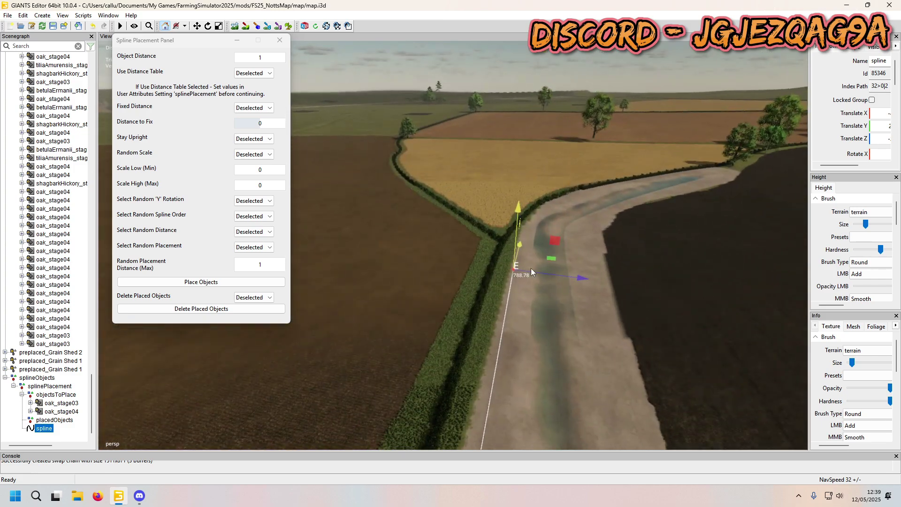
# - Extend the spline along the hedge around the corner of the wheat field to a length of about 847
pyautogui.press('Insert')
pyautogui.hotkey('ctrl', 'b')
pyautogui.click(536, 218)
pyautogui.click(541, 214)
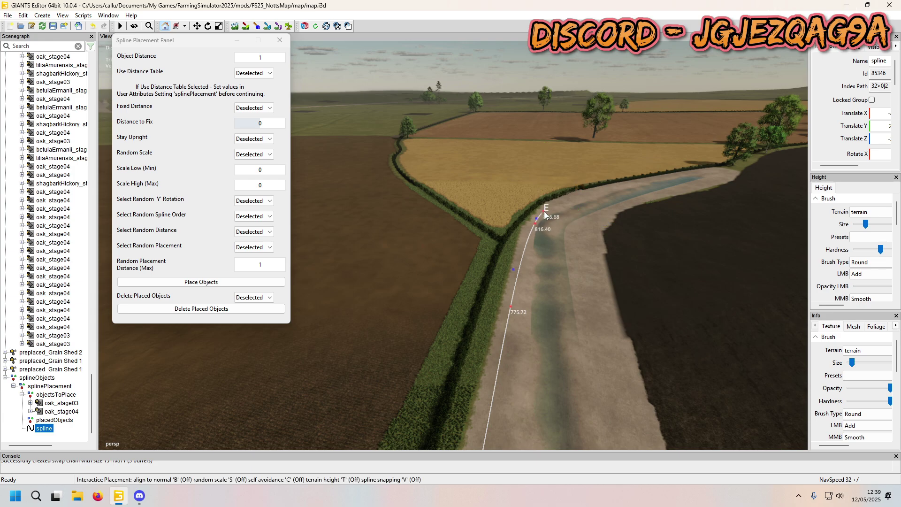
pyautogui.click(582, 197)
pyautogui.press('Insert')
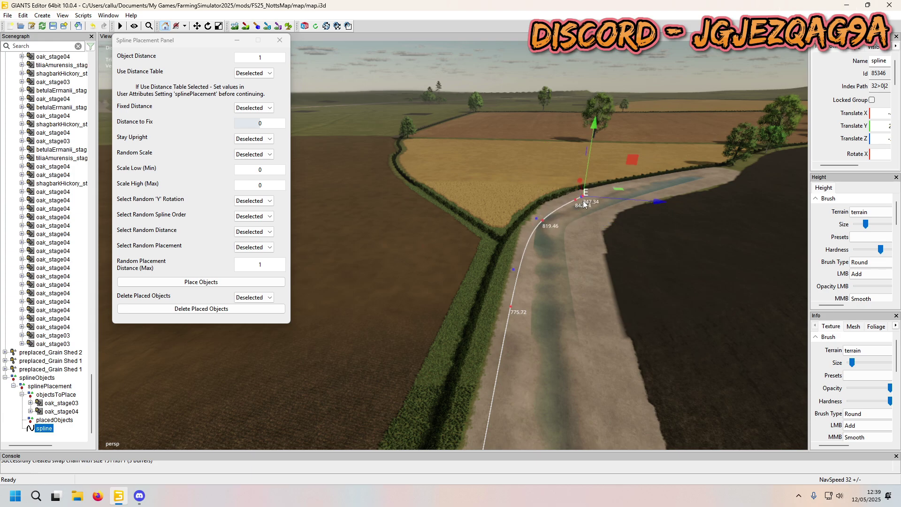
# - Add a final spline point at the far end of the track's curve, bringing the spline to about 928 long
pyautogui.hotkey('ctrl', 'b')
pyautogui.click(716, 168)
pyautogui.scroll(-5, 435, 400)
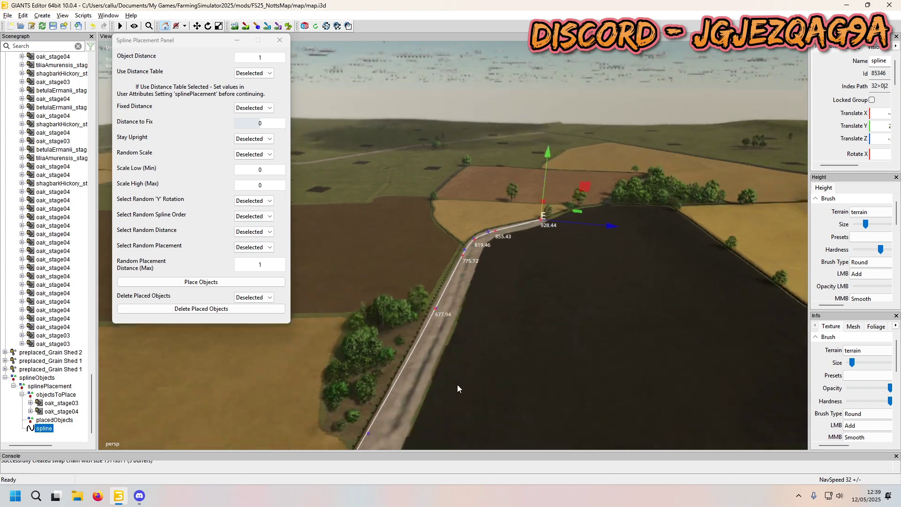
pyautogui.keyDown('alt'); pyautogui.moveTo(435, 400); pyautogui.dragTo(577, 119, button='middle'); pyautogui.keyUp('alt')
pyautogui.scroll(-5, 528, 262)
pyautogui.keyDown('alt'); pyautogui.moveTo(440, 315); pyautogui.dragTo(469, 170, button='middle'); pyautogui.keyUp('alt')
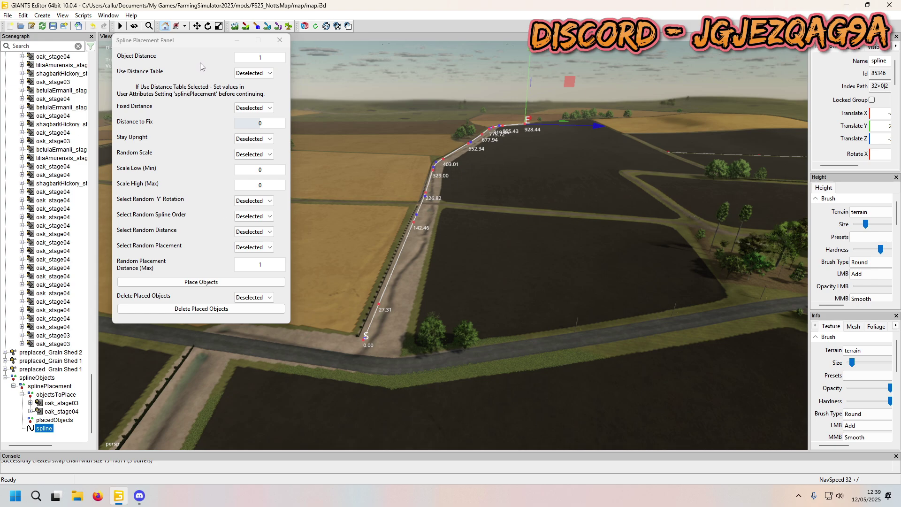
# - Select the splinePlacement group and set the object distance to 7
pyautogui.click(59, 387)
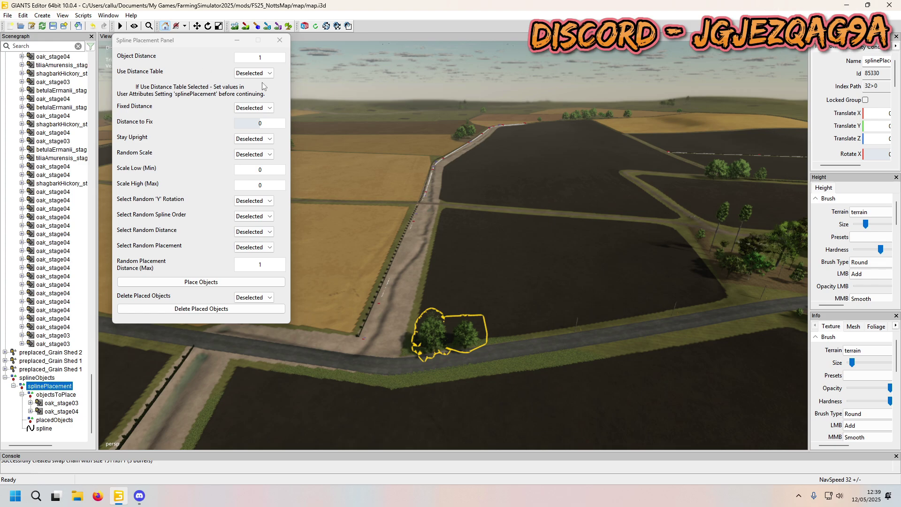
pyautogui.click(261, 59)
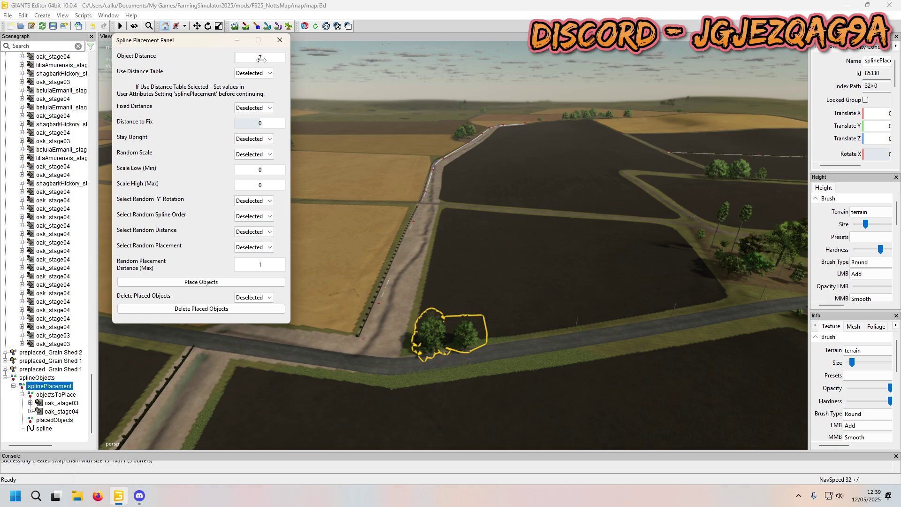
pyautogui.keyDown('alt'); pyautogui.moveTo(370, 211); pyautogui.dragTo(370, 120, button='right'); pyautogui.keyUp('alt')
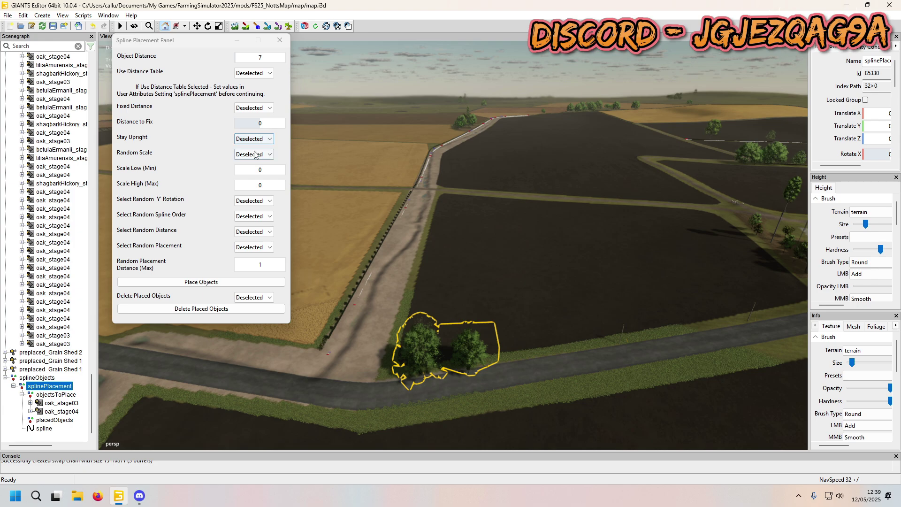
# - Enable random spline order, random distance and random placement for the objects
pyautogui.click(259, 219)
pyautogui.click(258, 234)
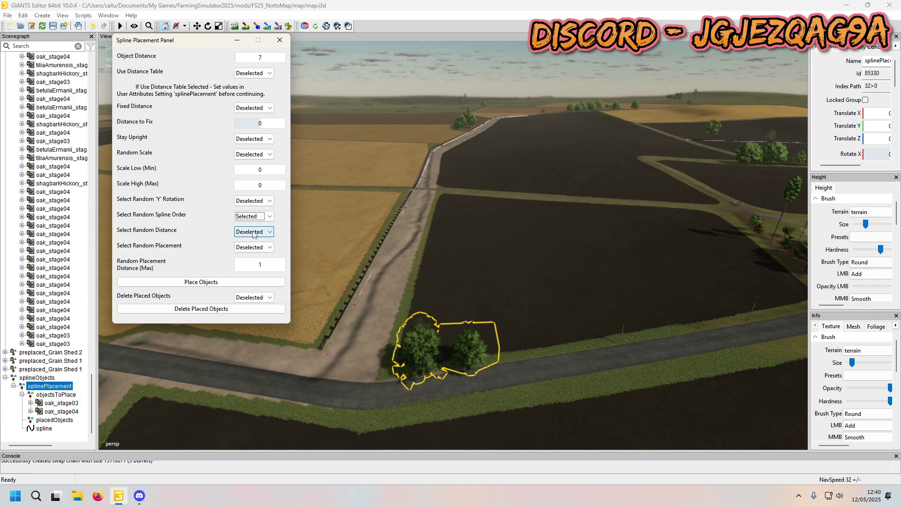
pyautogui.click(253, 232)
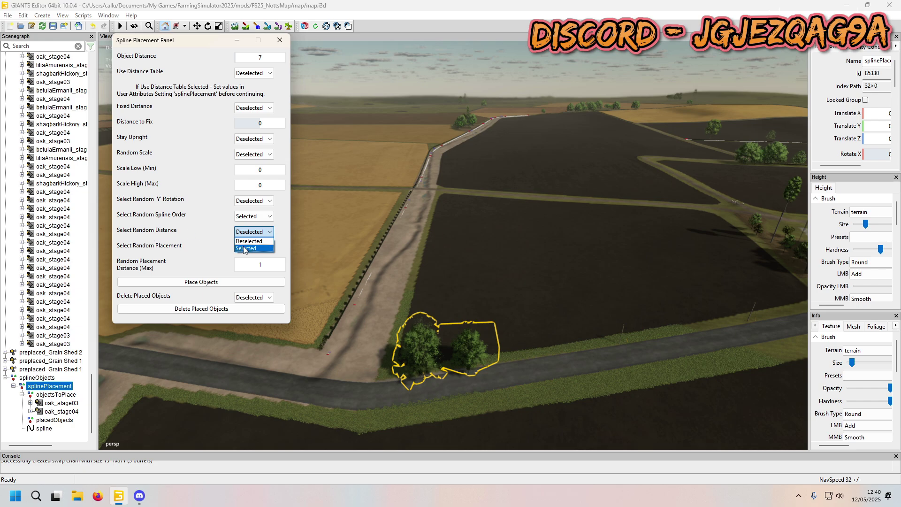
pyautogui.click(247, 250)
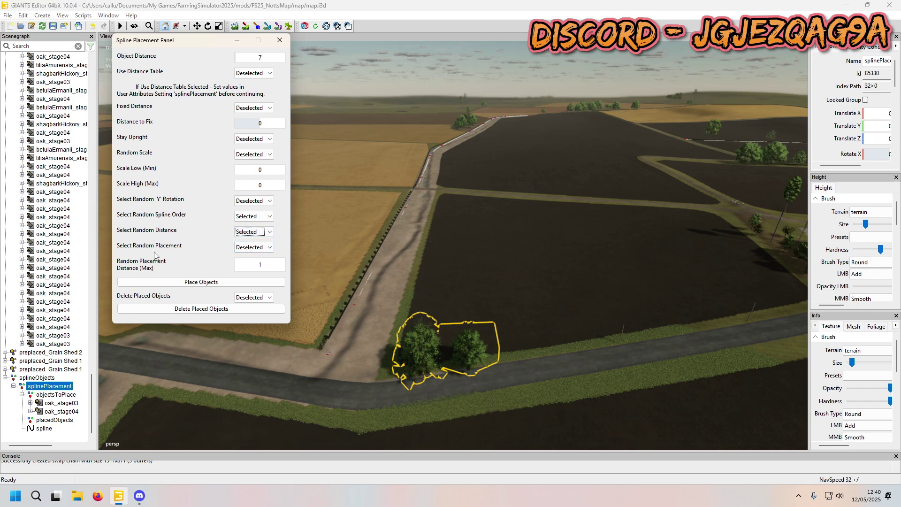
pyautogui.click(241, 249)
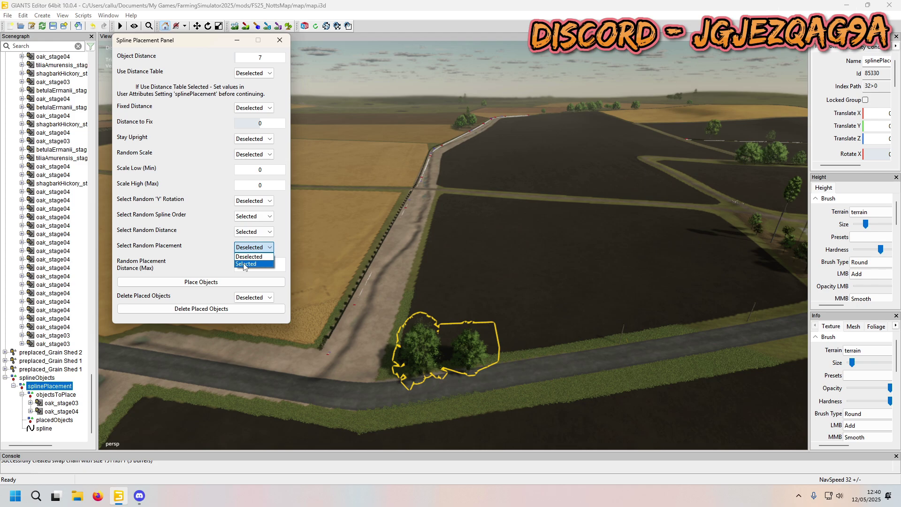
pyautogui.click(243, 264)
# - Place the oak trees along the spline and inspect the row beside the dirt track
pyautogui.scroll(3, 373, 275)
pyautogui.keyDown('alt'); pyautogui.moveTo(373, 275); pyautogui.dragTo(466, 203, button='middle'); pyautogui.keyUp('alt')
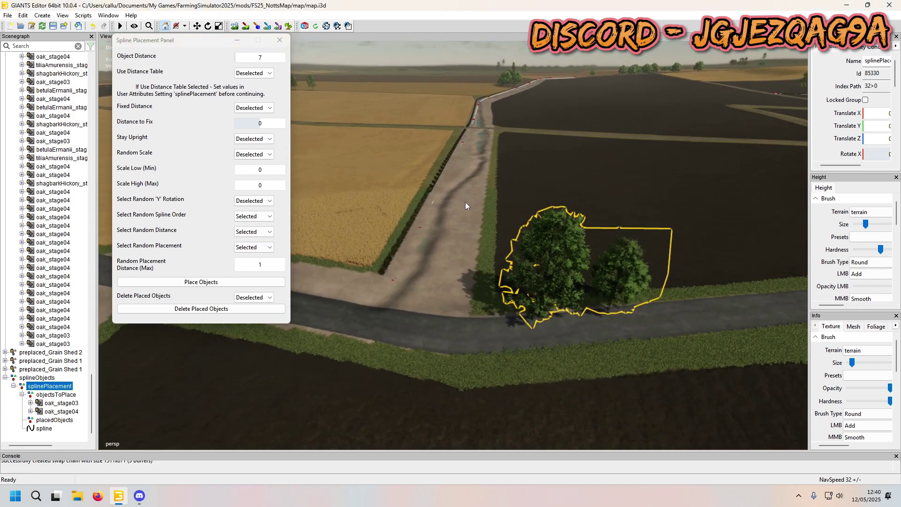
pyautogui.keyDown('alt'); pyautogui.moveTo(451, 209); pyautogui.dragTo(431, 247); pyautogui.keyUp('alt')
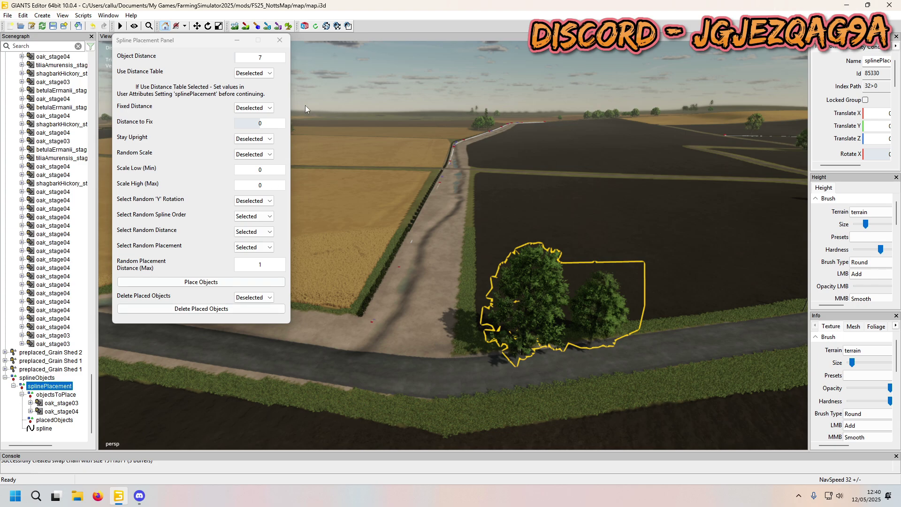
pyautogui.click(196, 284)
pyautogui.moveTo(359, 241); pyautogui.dragTo(497, 210, button='middle')
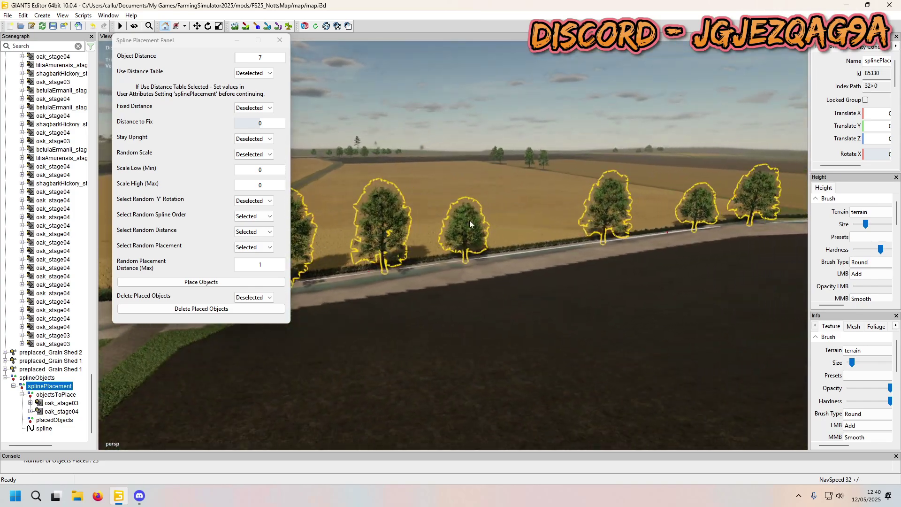
pyautogui.moveTo(379, 264); pyautogui.dragTo(361, 237, button='middle')
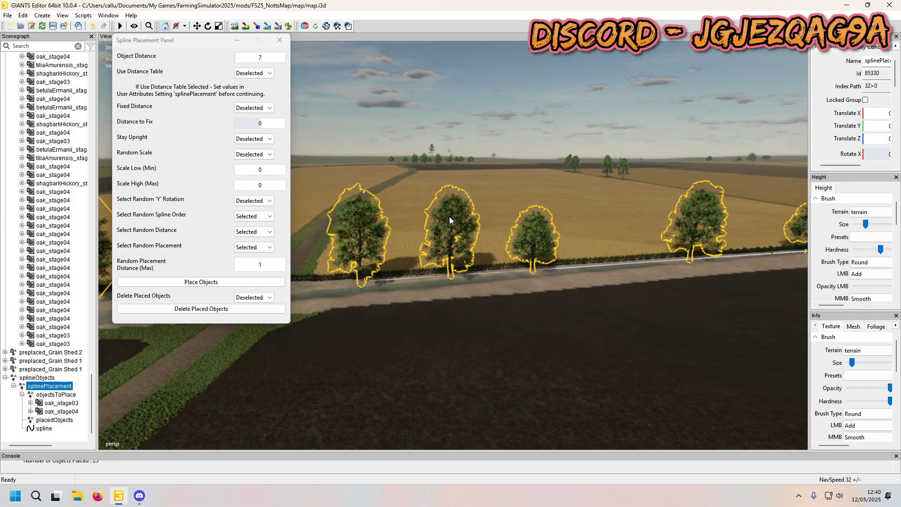
pyautogui.moveTo(560, 250); pyautogui.dragTo(580, 205, button='middle')
pyautogui.keyDown('alt'); pyautogui.moveTo(714, 209); pyautogui.dragTo(623, 224); pyautogui.keyUp('alt')
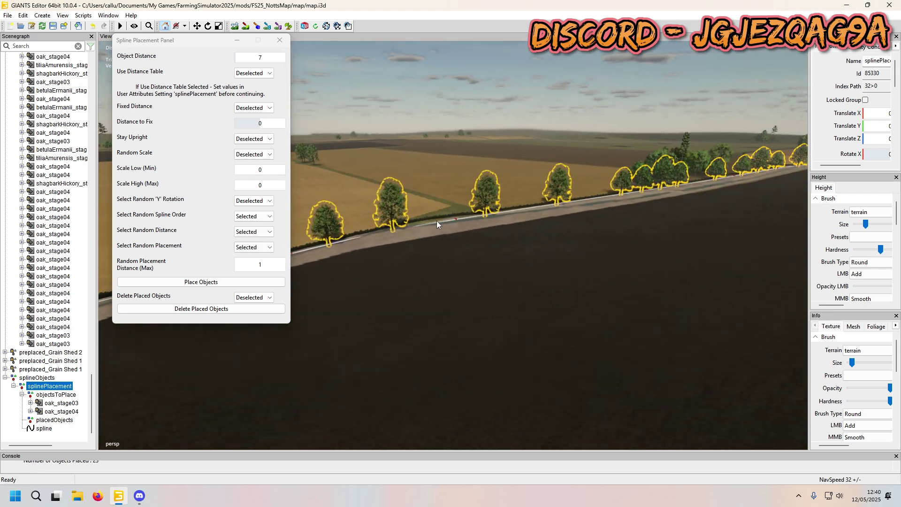
pyautogui.moveTo(688, 172); pyautogui.dragTo(340, 91, button='right')
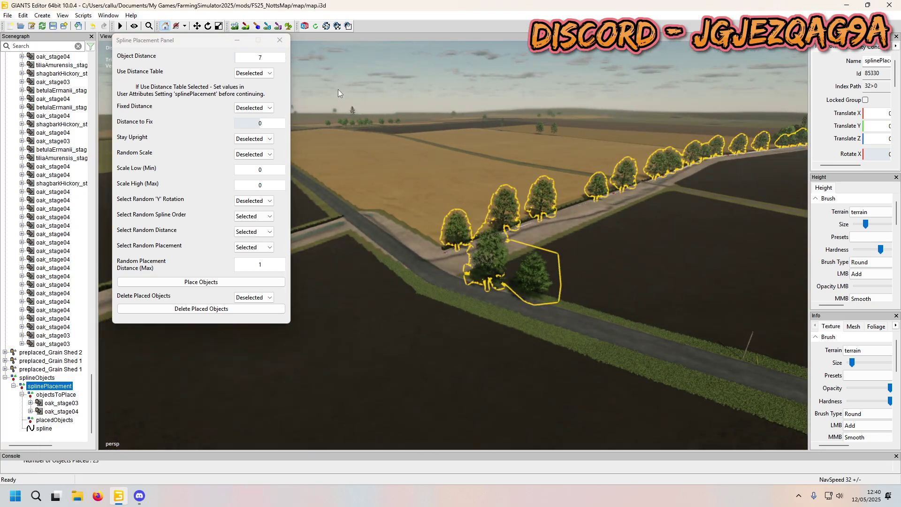
# - Set the object distance to 2 and place the oaks along the spline again
pyautogui.click(247, 57)
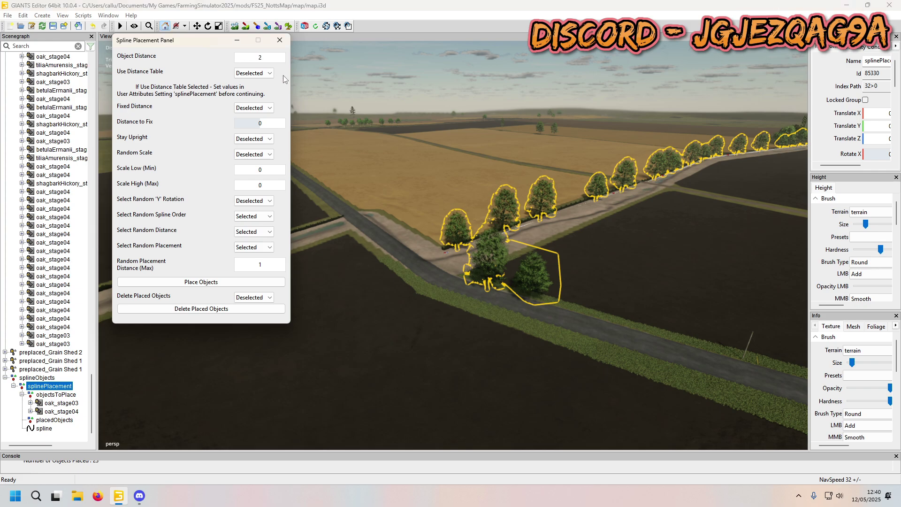
pyautogui.click(209, 283)
pyautogui.moveTo(466, 256); pyautogui.dragTo(328, 226, button='right')
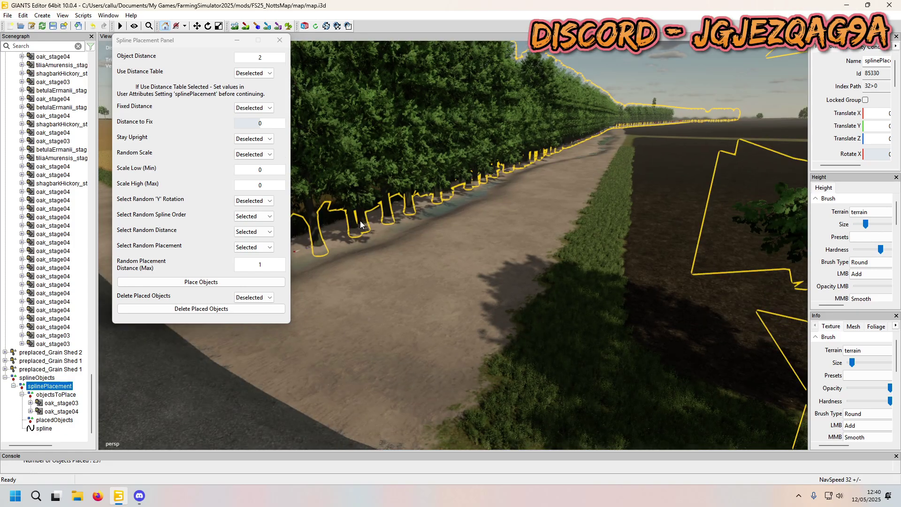
pyautogui.scroll(-3, 552, 188)
# - Enable the Delete Placed Objects option and delete all the oaks placed along the spline
pyautogui.click(218, 310)
pyautogui.scroll(3, 467, 221)
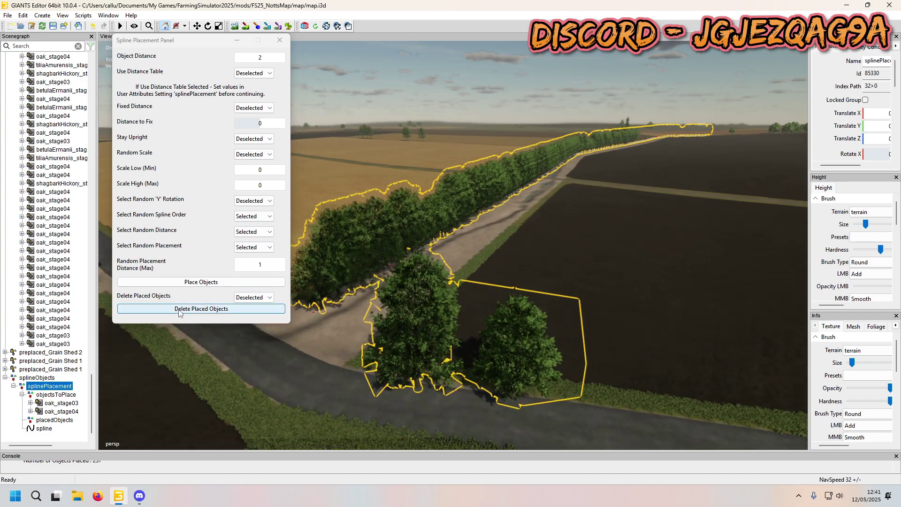
pyautogui.click(253, 297)
pyautogui.click(248, 315)
pyautogui.click(200, 309)
pyautogui.scroll(3, 436, 258)
pyautogui.scroll(-3, 436, 257)
# - Place the oaks along the spline with an object distance of 10 and check their spacing
pyautogui.click(256, 59)
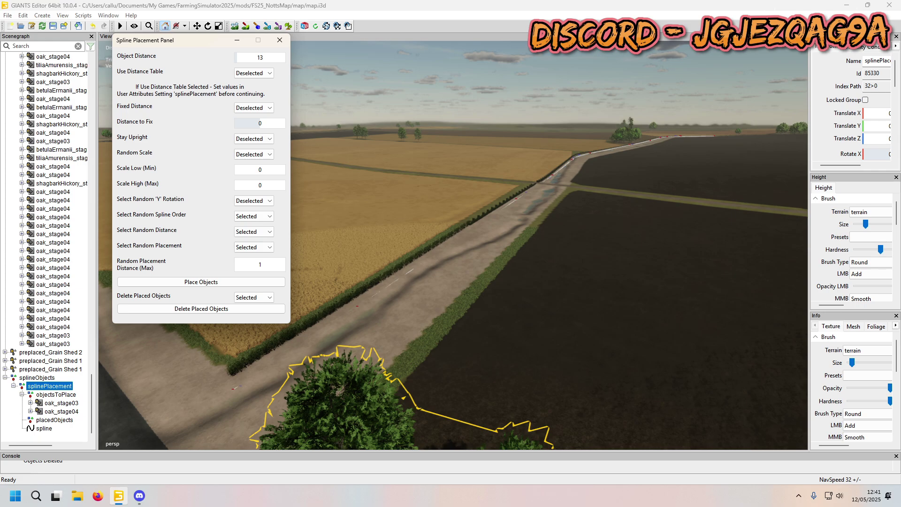
pyautogui.click(196, 283)
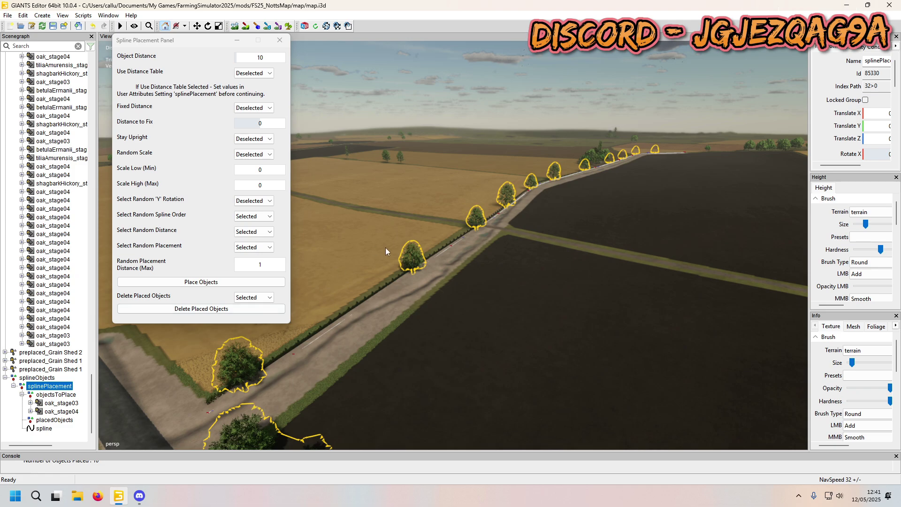
pyautogui.keyDown('alt'); pyautogui.moveTo(547, 181); pyautogui.dragTo(364, 317, button='middle'); pyautogui.keyUp('alt')
pyautogui.scroll(4, 523, 229)
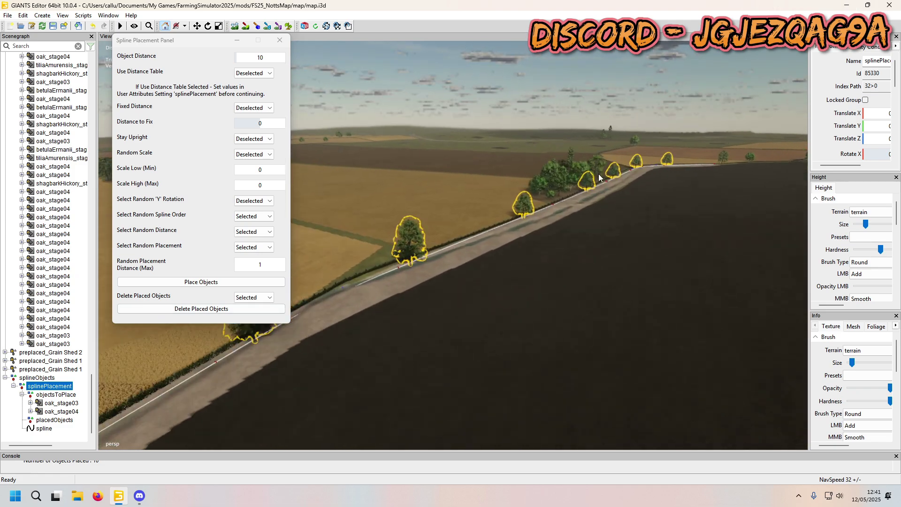
pyautogui.keyDown('alt'); pyautogui.moveTo(565, 187); pyautogui.dragTo(418, 290, button='middle'); pyautogui.keyUp('alt')
pyautogui.scroll(-2, 482, 302)
pyautogui.keyDown('alt'); pyautogui.moveTo(482, 301); pyautogui.dragTo(700, 183, button='middle'); pyautogui.keyUp('alt')
pyautogui.scroll(-3, 583, 228)
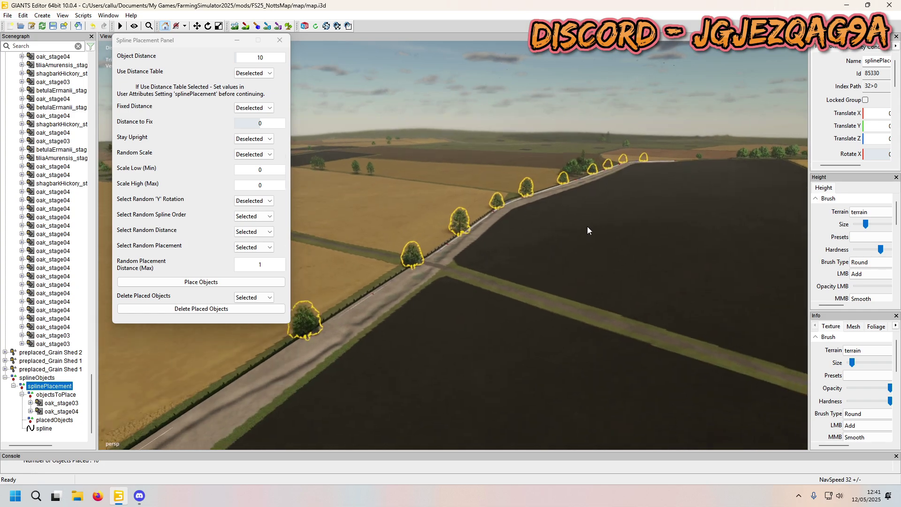
# - Set the object distance to 6, place the oaks along the spline and inspect the tree line from several angles
pyautogui.click(250, 59)
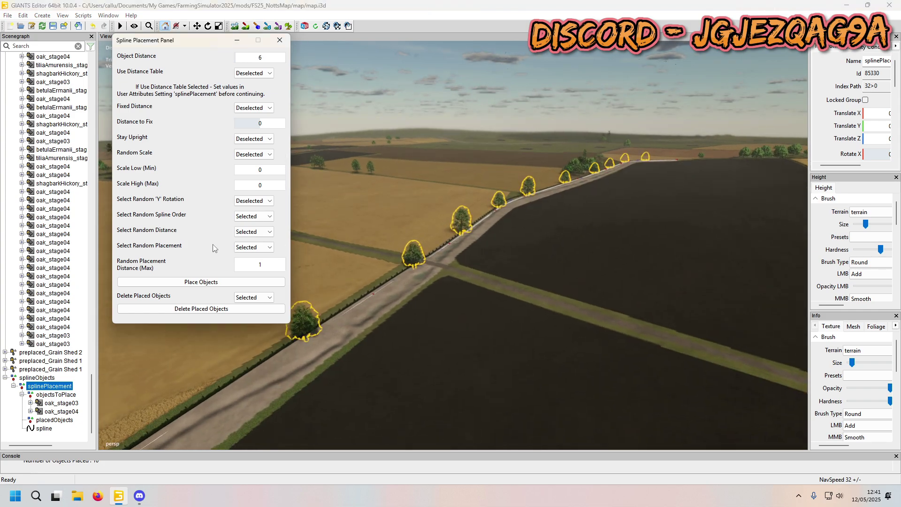
pyautogui.click(201, 281)
pyautogui.moveTo(376, 282); pyautogui.dragTo(442, 238, button='middle')
pyautogui.moveTo(643, 226); pyautogui.dragTo(224, 347, button='middle')
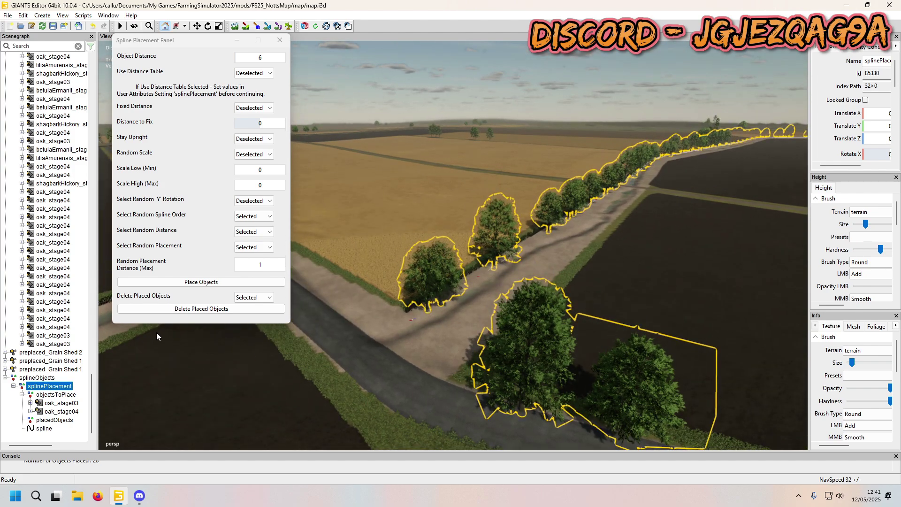
pyautogui.moveTo(470, 267); pyautogui.dragTo(352, 304, button='middle')
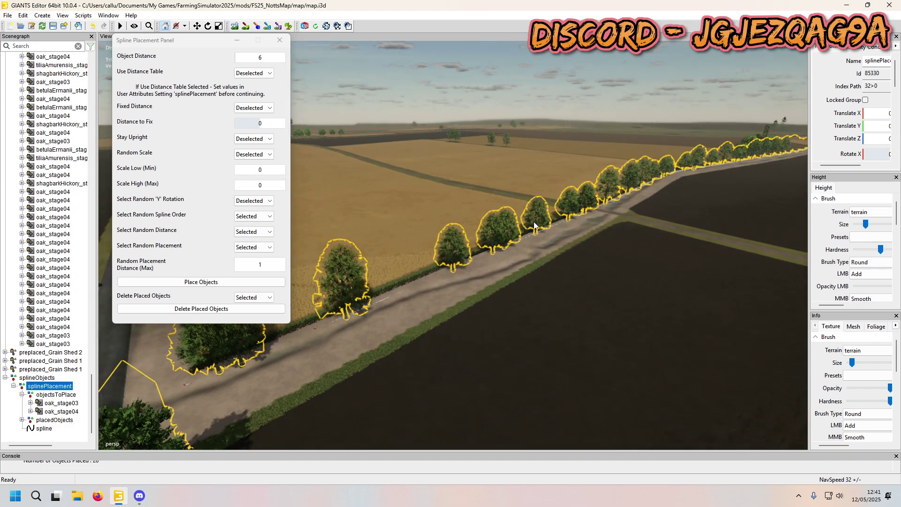
pyautogui.moveTo(529, 227); pyautogui.dragTo(493, 272, button='middle')
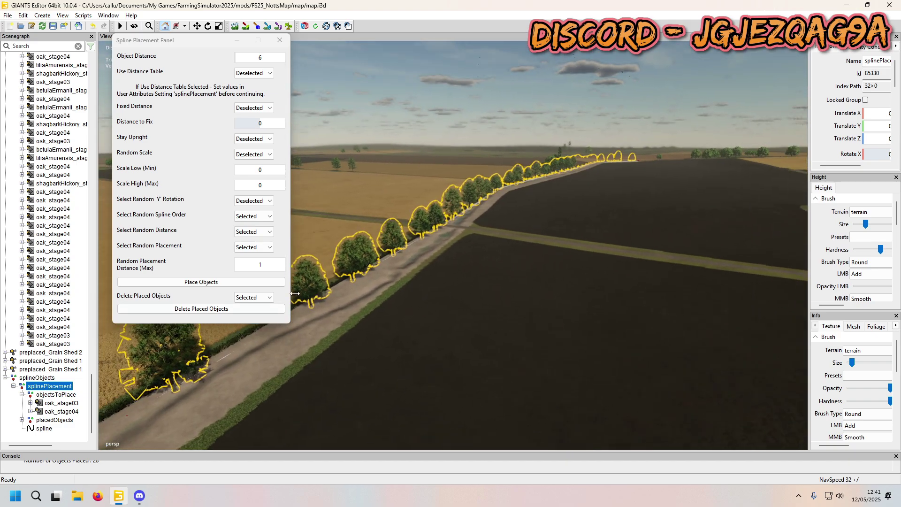
pyautogui.keyDown('alt'); pyautogui.moveTo(492, 271); pyautogui.dragTo(161, 260); pyautogui.keyUp('alt')
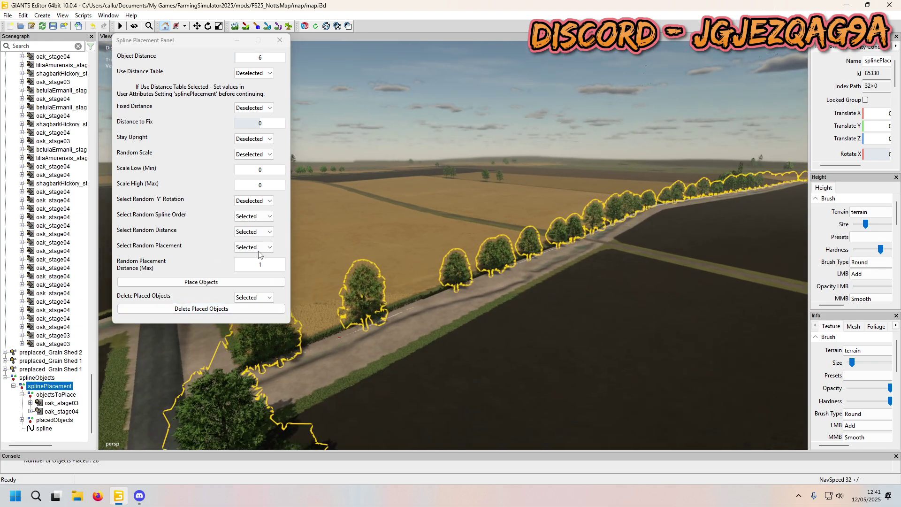
pyautogui.moveTo(380, 274)
pyautogui.mouseDown(button='middle')
pyautogui.moveTo(508, 244)
pyautogui.moveTo(390, 278)
pyautogui.mouseUp(button='middle')
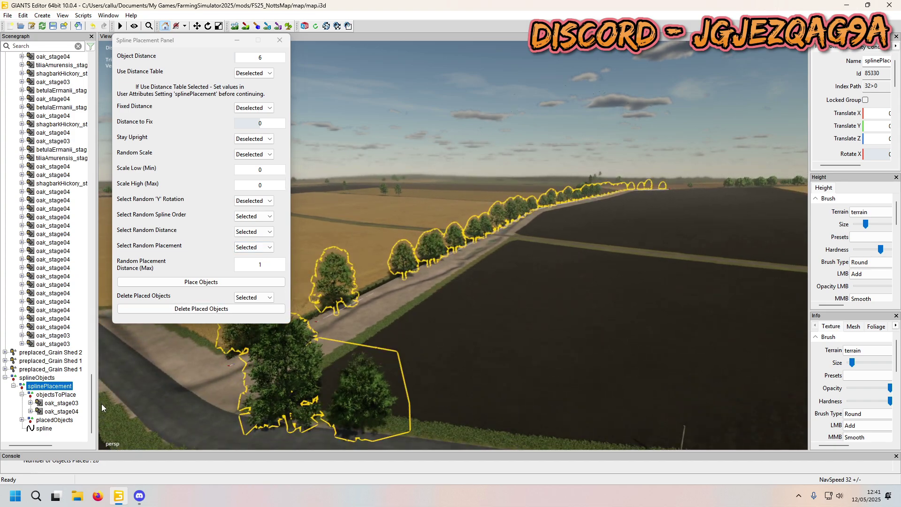
pyautogui.moveTo(436, 252); pyautogui.dragTo(458, 249, button='middle')
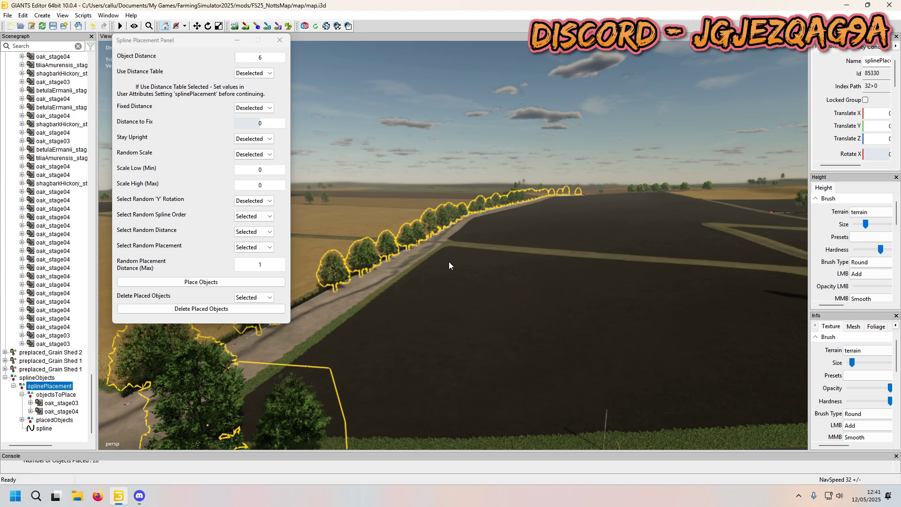
# - Switch to Discord and look through the Find_By_SQL server's channel list around modding-tutorials
pyautogui.click(139, 495)
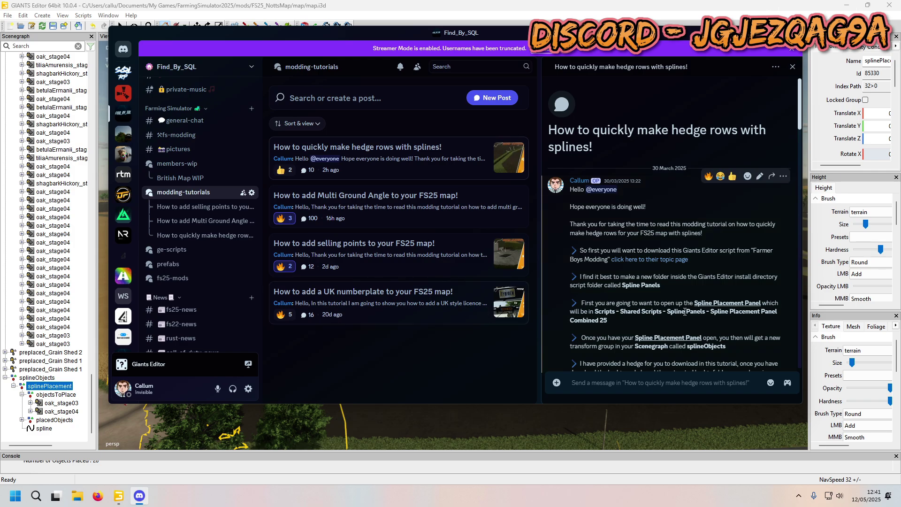
pyautogui.moveTo(349, 36); pyautogui.dragTo(376, 65)
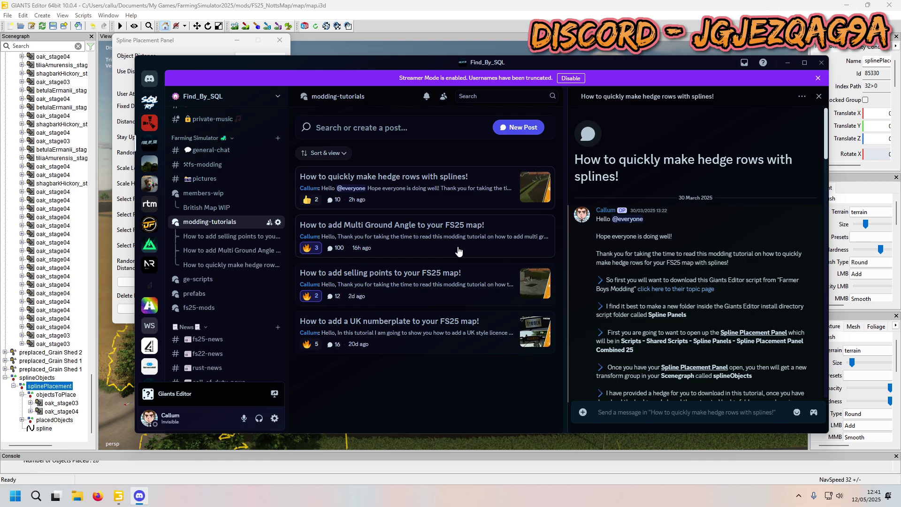
pyautogui.scroll(10, 218, 211)
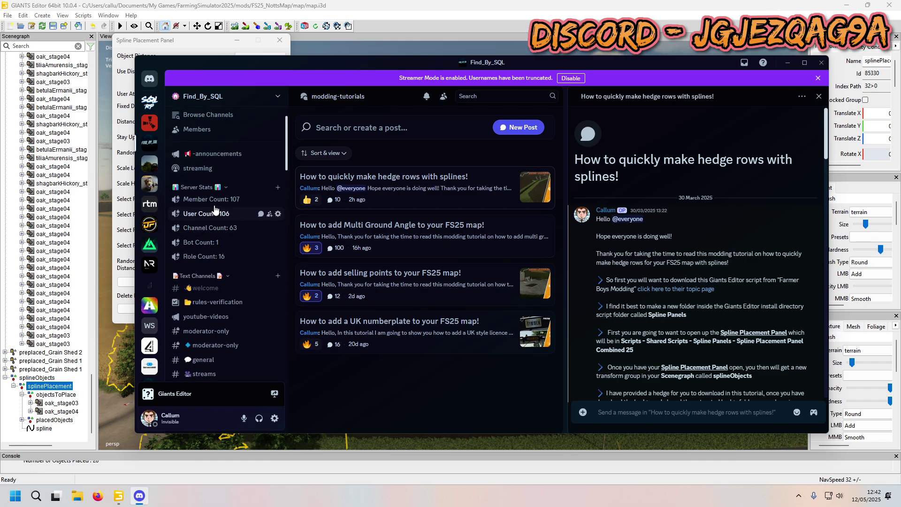
pyautogui.scroll(-5, 226, 338)
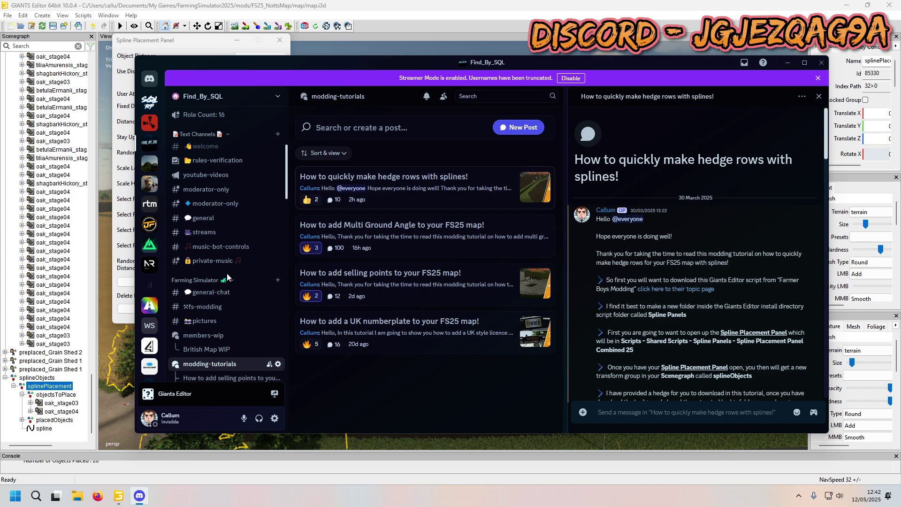
# - Look through the general-chat and fs-modding channels, and browse the earlier posts in the pictures channel
pyautogui.click(228, 296)
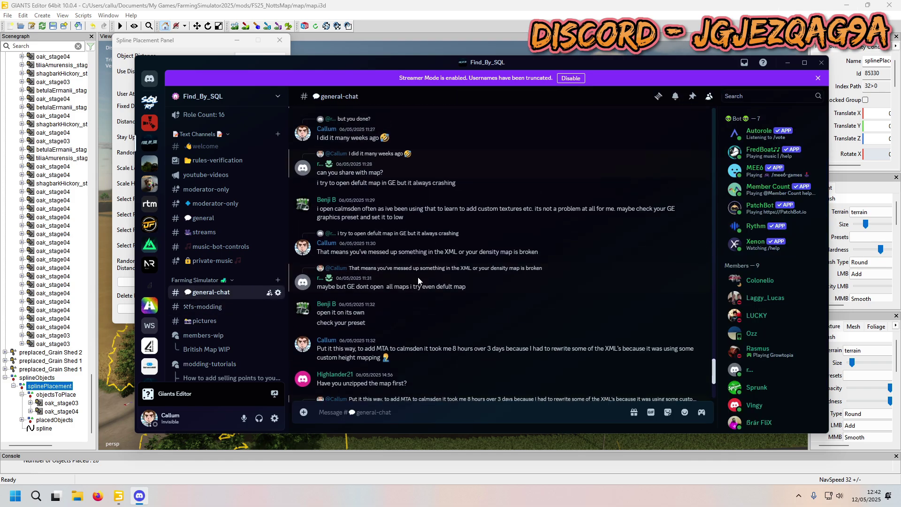
pyautogui.click(209, 306)
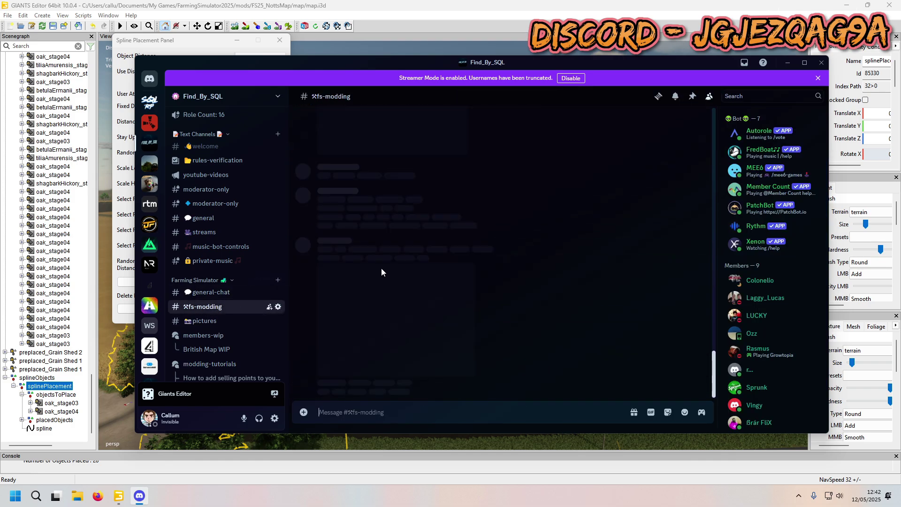
pyautogui.click(204, 322)
pyautogui.scroll(2, 403, 287)
pyautogui.scroll(10, 404, 290)
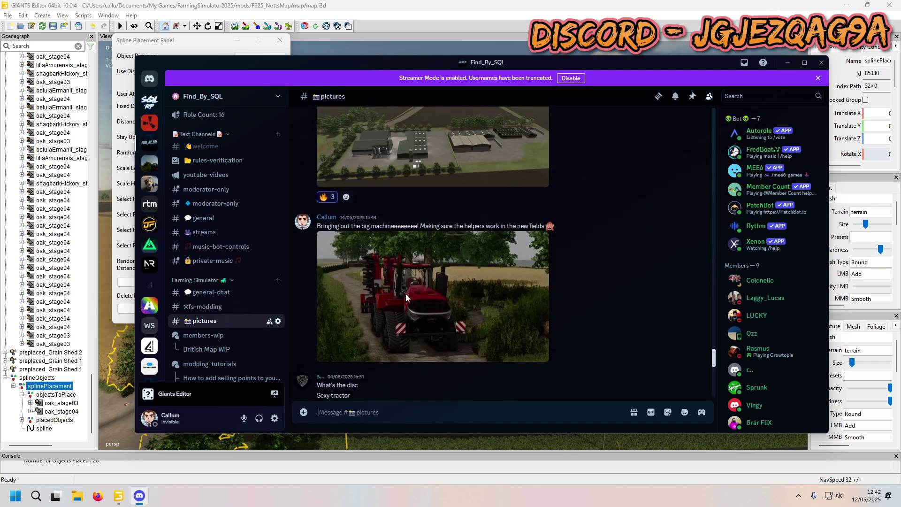
pyautogui.scroll(5, 420, 307)
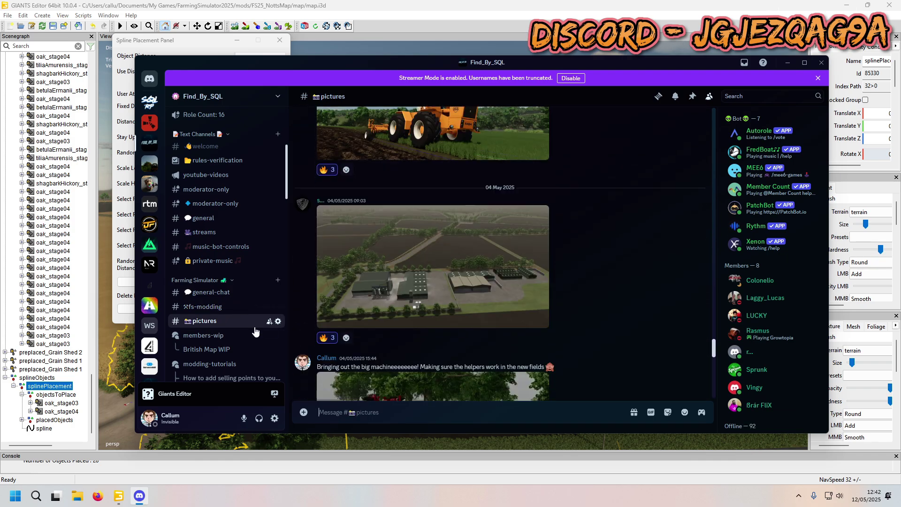
# - Open the British Map WIP post in the members-wip channel and look over its progress pictures
pyautogui.click(203, 335)
pyautogui.click(437, 203)
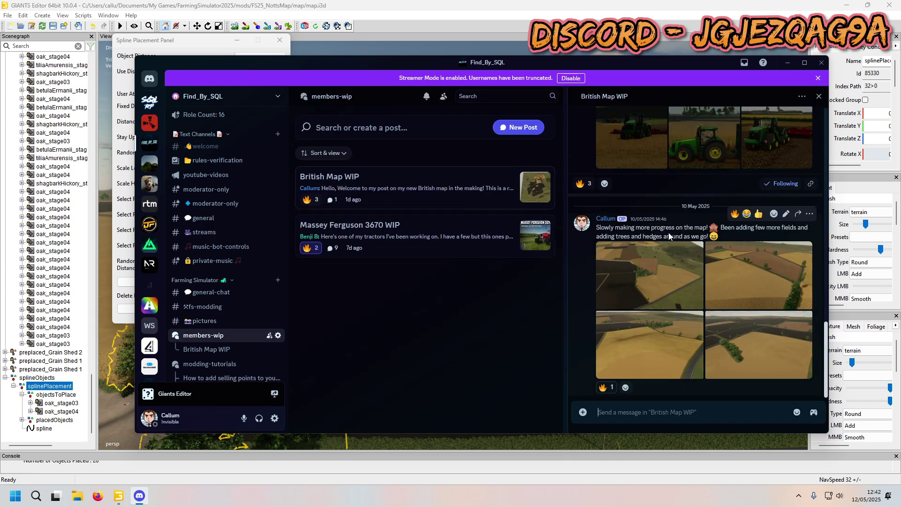
pyautogui.scroll(8, 678, 249)
pyautogui.scroll(-3, 685, 281)
pyautogui.scroll(-10, 685, 254)
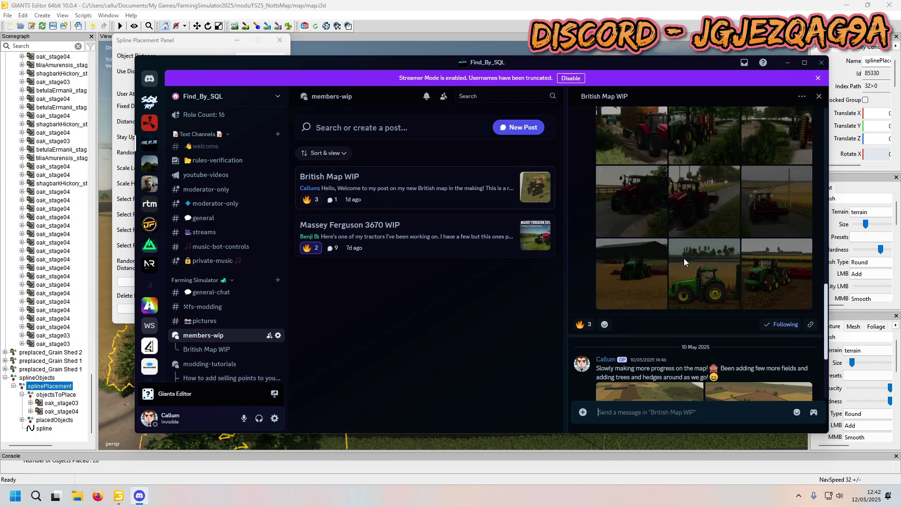
pyautogui.scroll(-3, 217, 296)
# - Go back to the modding-tutorials channel, and minimize Discord to return to GIANTS Editor
pyautogui.click(210, 270)
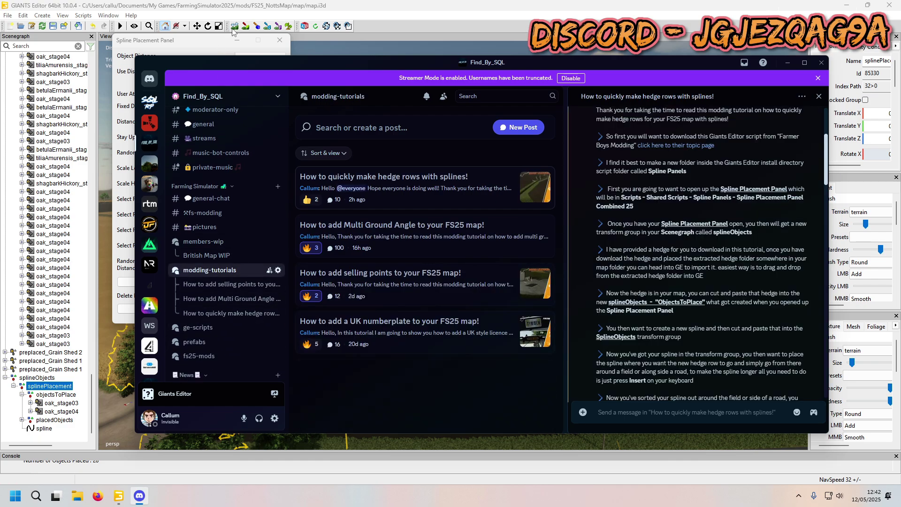
pyautogui.click(786, 62)
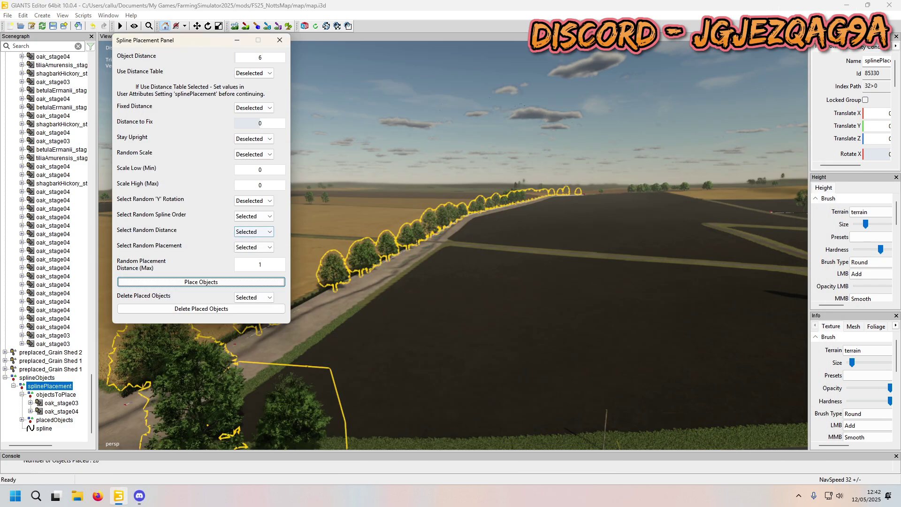